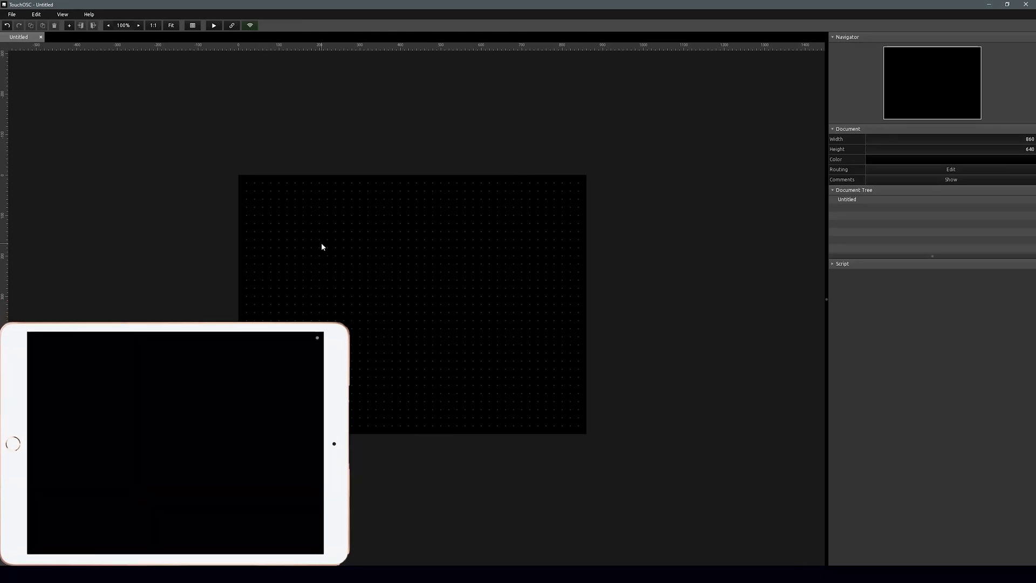
Create a button near the canvas's upper-left corner and enlarge it to about 103 by 95
right_click(264, 208)
click(287, 234)
drag(287, 229, 307, 249)
Create a fader, place it directly below the first button, and resize it to about 103 by 220
right_click(276, 284)
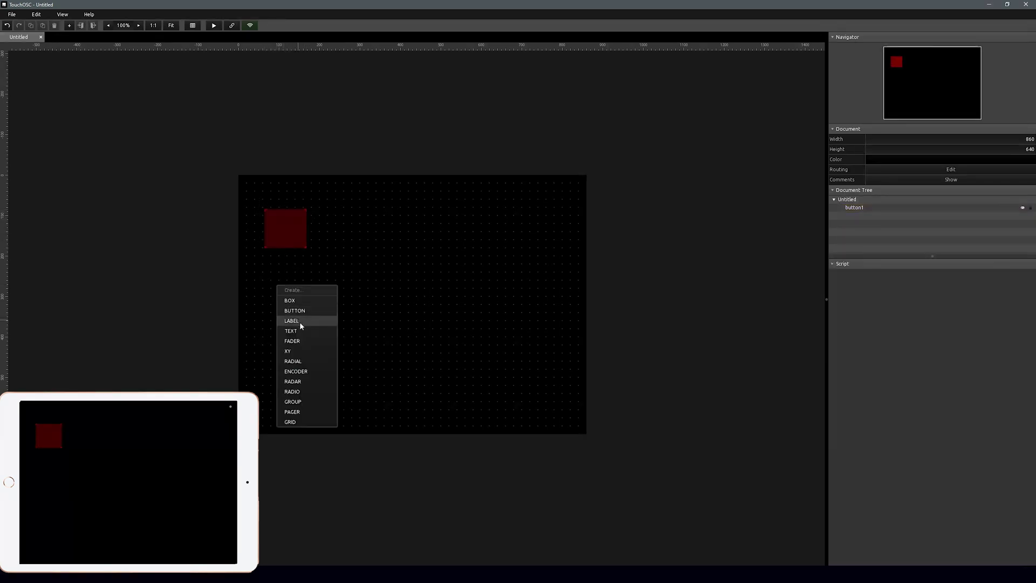
click(299, 341)
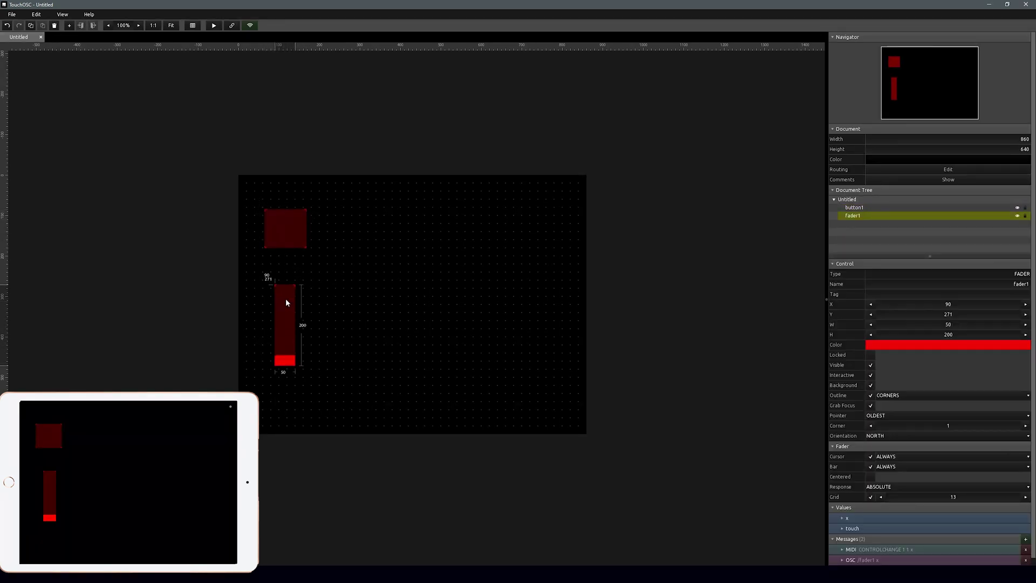
drag(288, 305, 277, 268)
mouse_move(287, 338)
mouse_down()
mouse_move(310, 346)
mouse_move(301, 335)
mouse_up()
Create a second button of about 109 by 111 beside the first one and color it blue (0E0BFFFF)
right_click(356, 205)
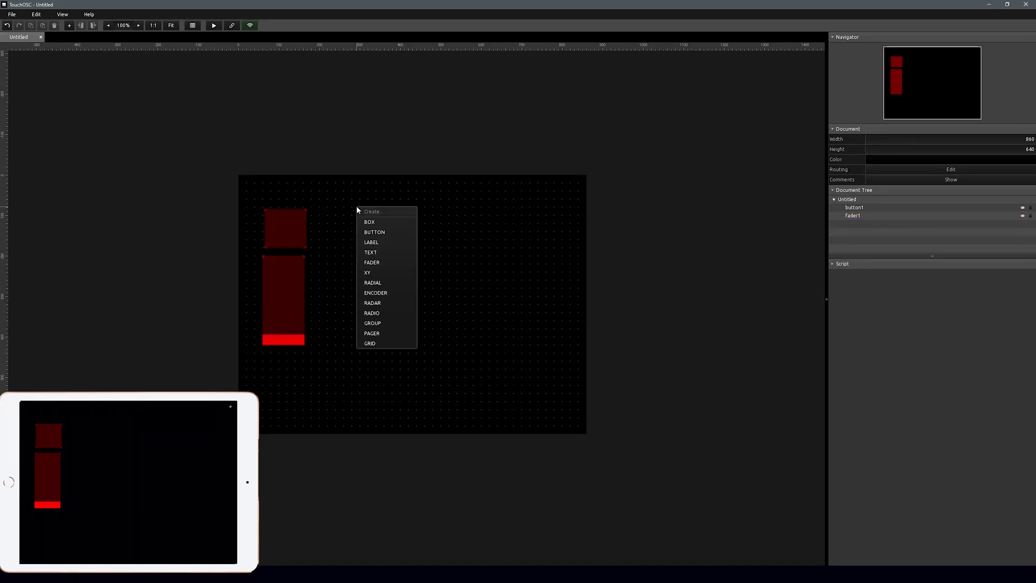
click(386, 234)
drag(377, 226, 401, 250)
click(980, 347)
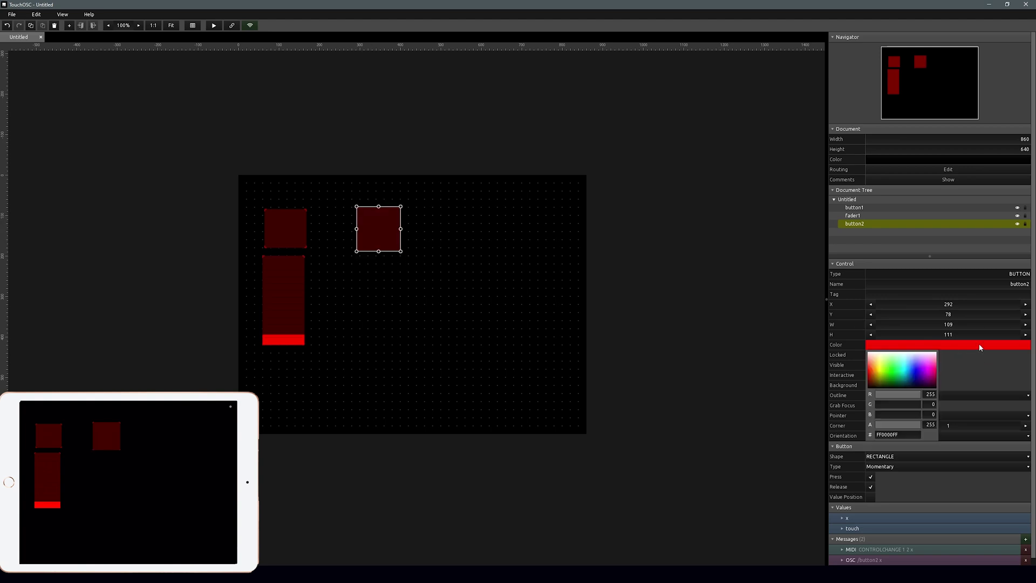
click(918, 372)
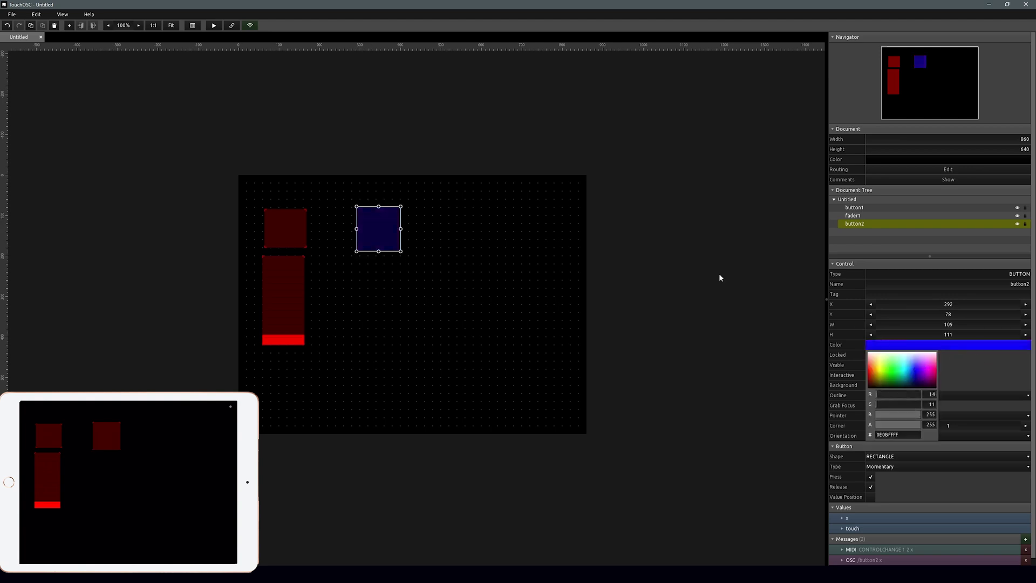
Create a radial control centered below the blue button and color it yellow (F1FF4AFF)
right_click(359, 291)
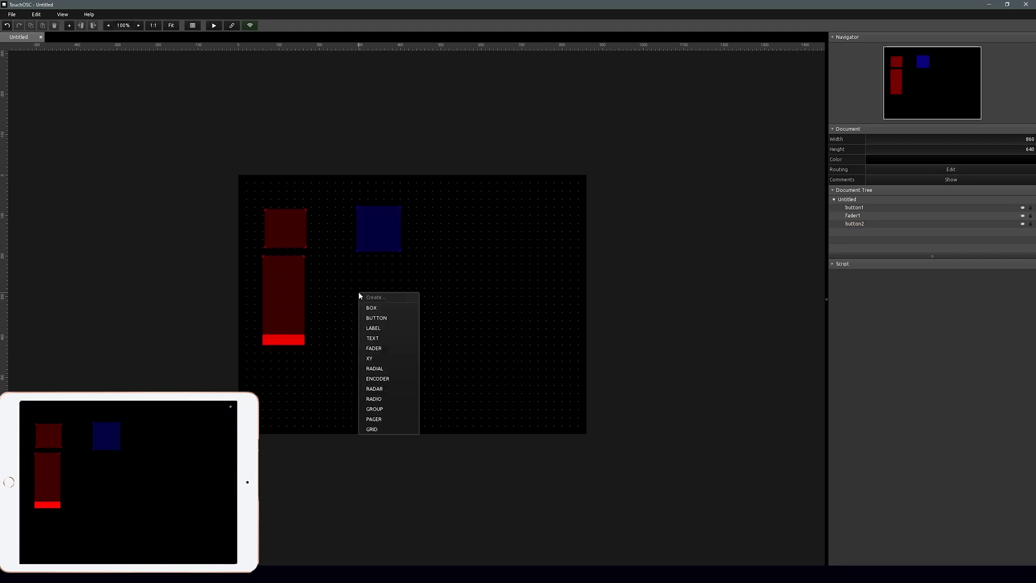
click(393, 370)
drag(387, 327, 375, 320)
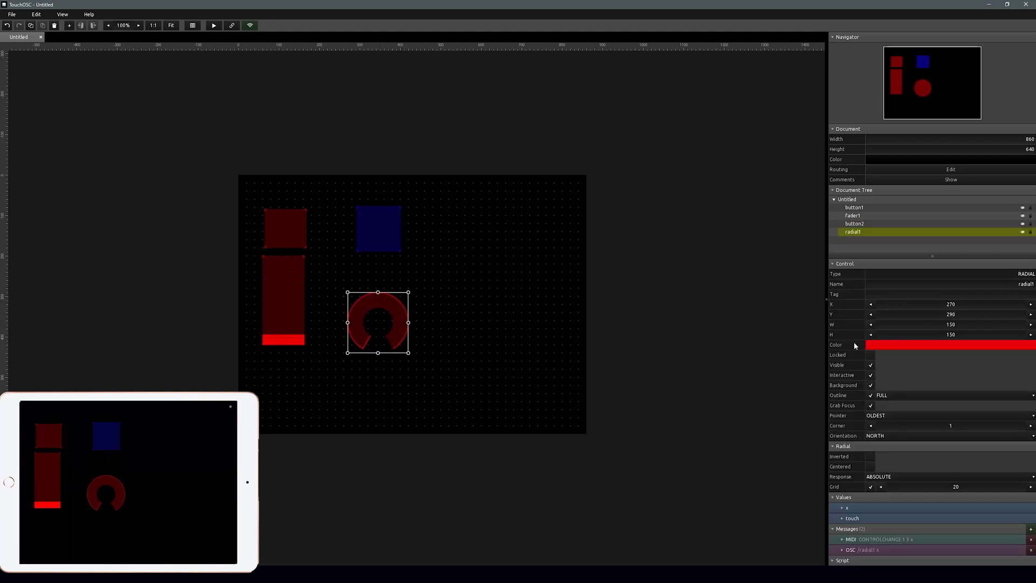
click(876, 347)
click(882, 368)
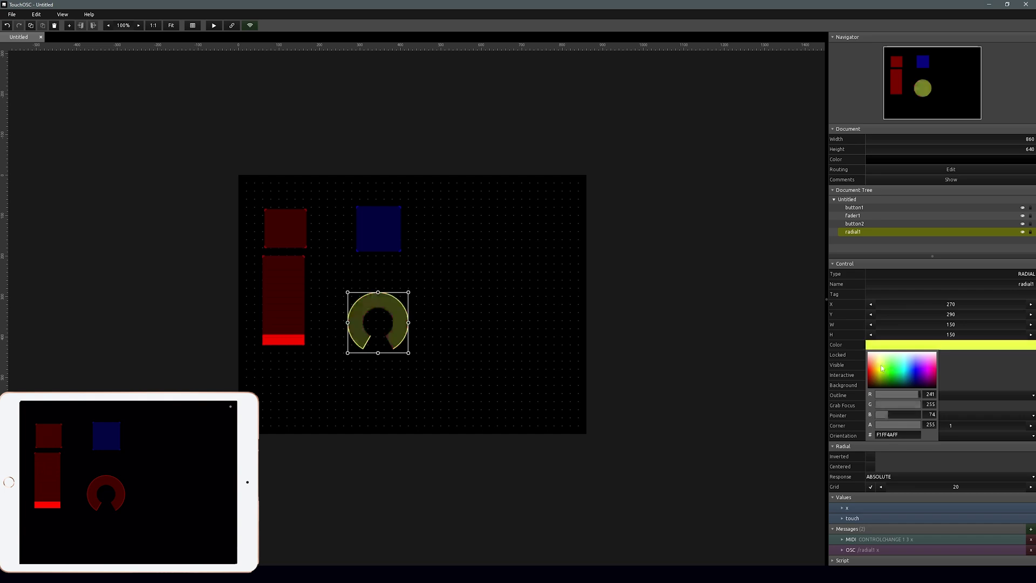
click(683, 279)
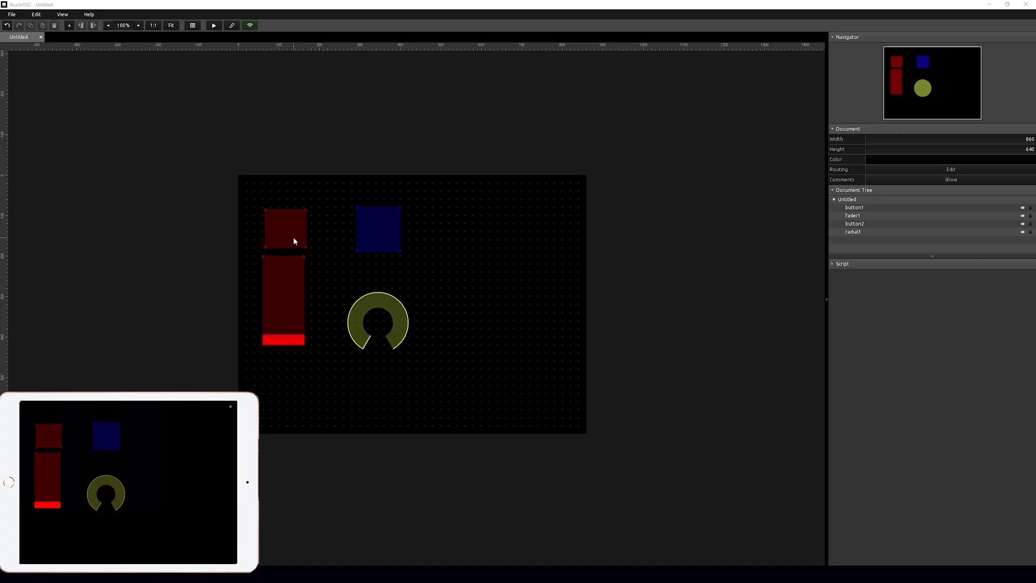
Delete the OSC message from the red button, button1
click(295, 241)
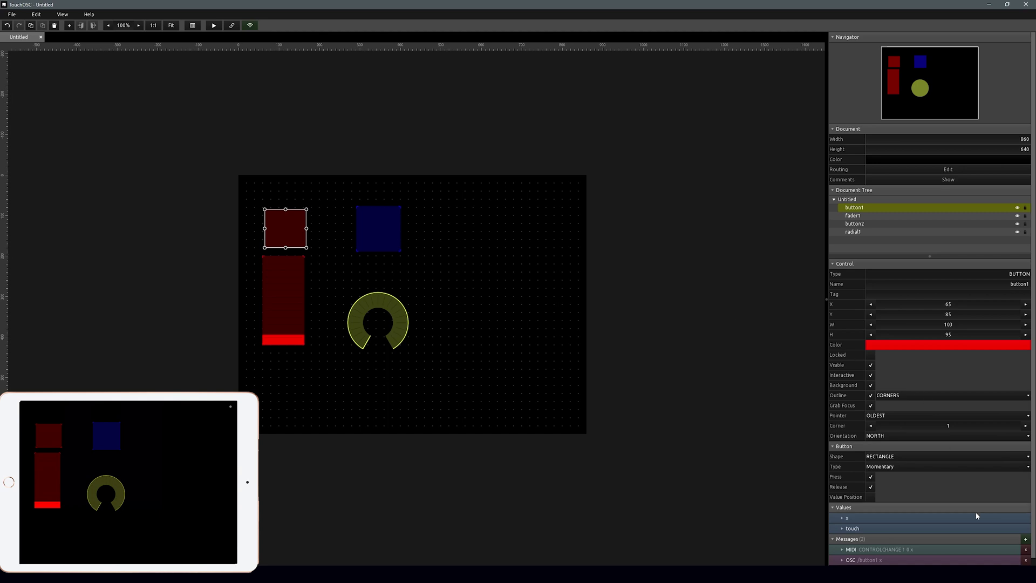
scroll(972, 522, down, 3)
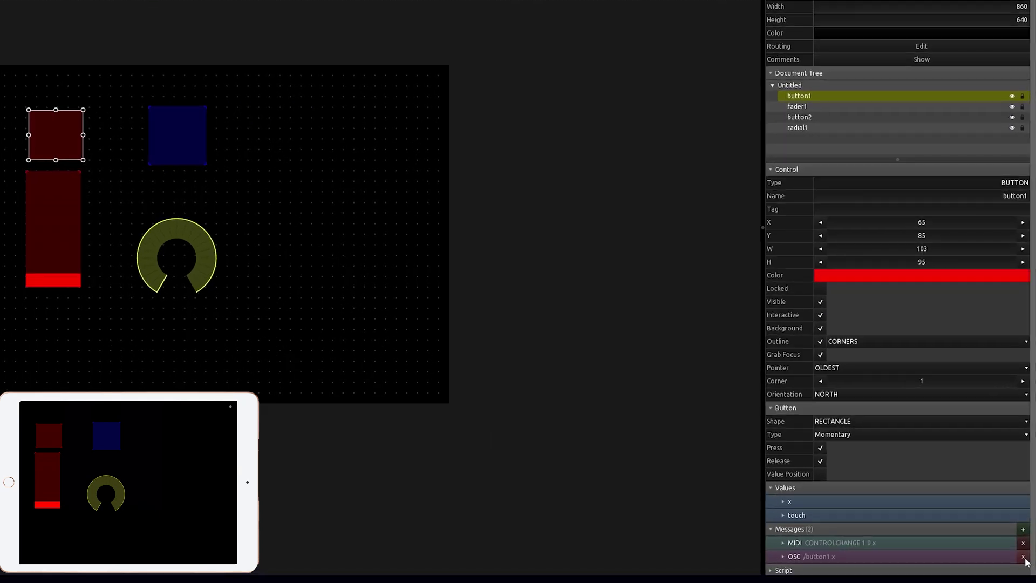
click(1026, 551)
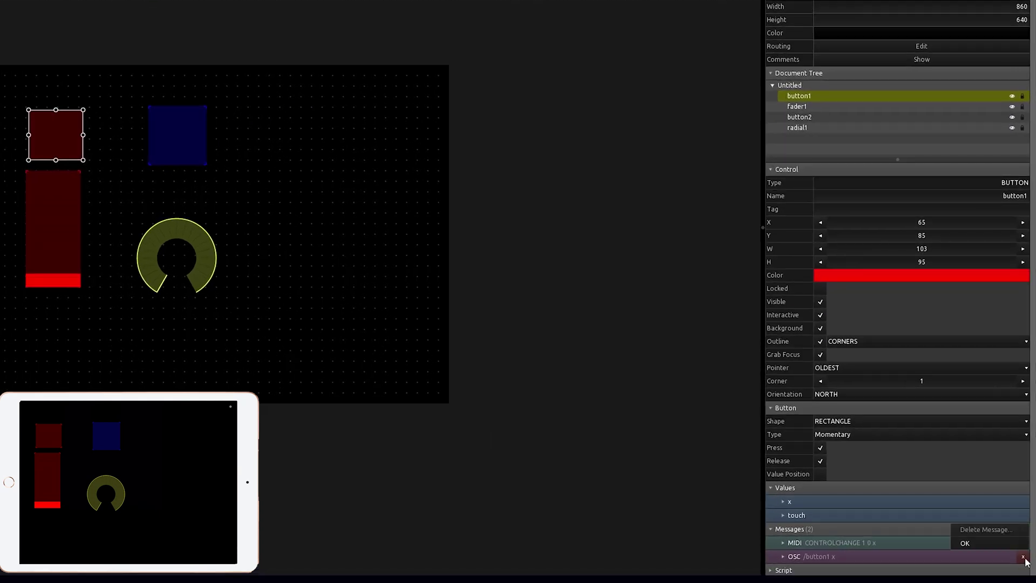
click(988, 541)
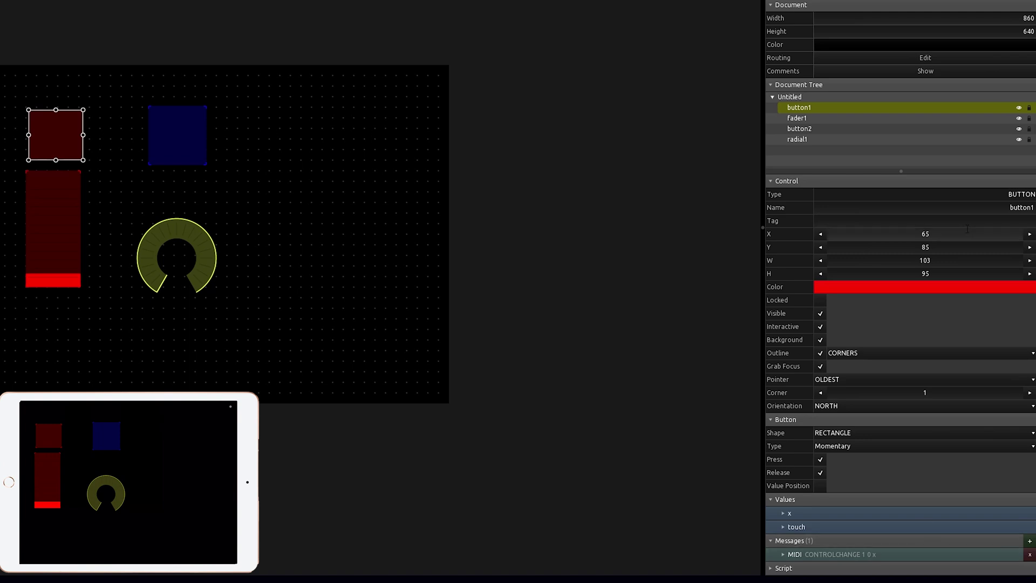
Set the controller of button1's MIDI control change message to CONSTANT with the value 1
click(849, 554)
scroll(847, 550, down, 5)
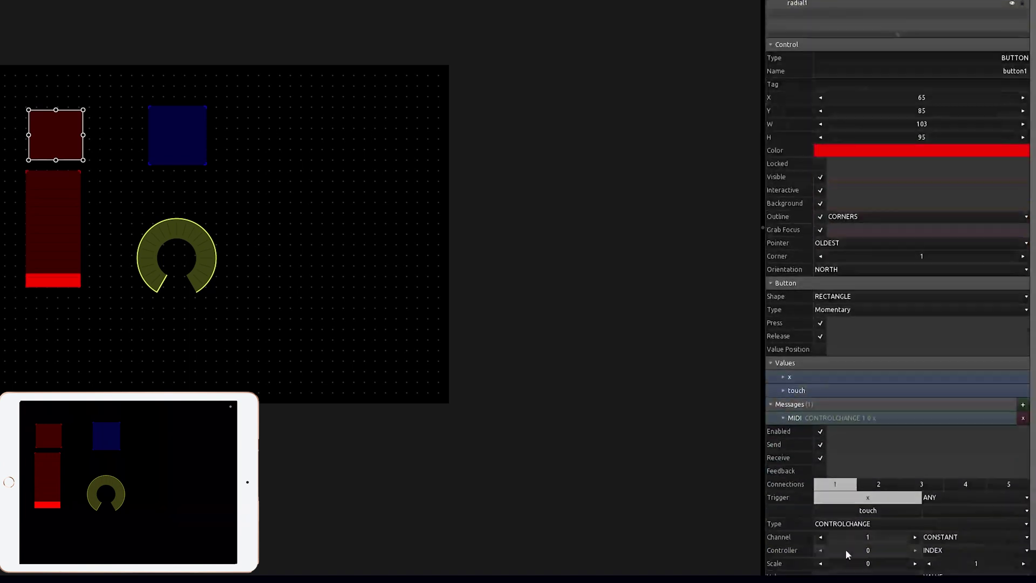
scroll(846, 549, down, 1)
click(937, 519)
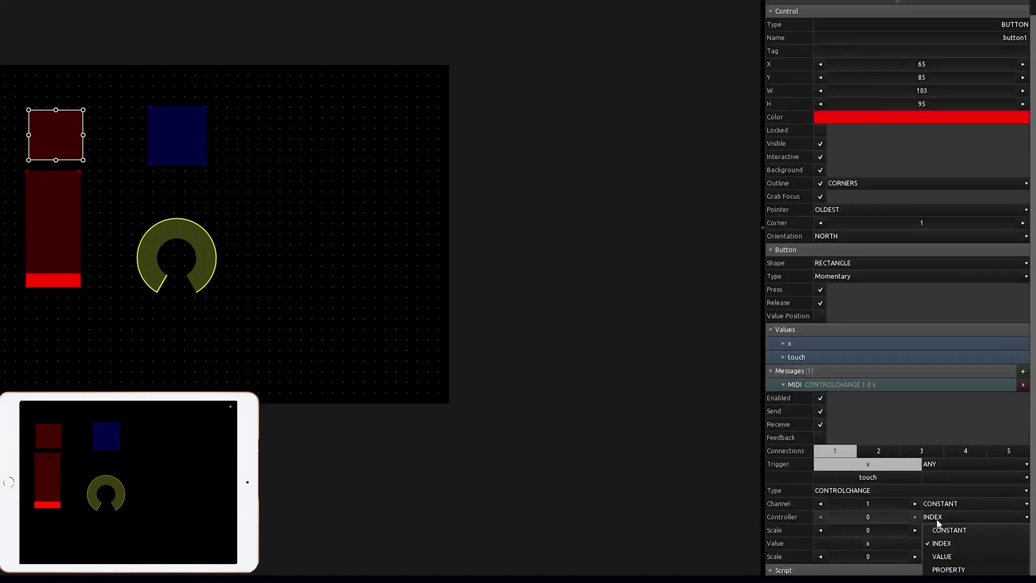
click(941, 529)
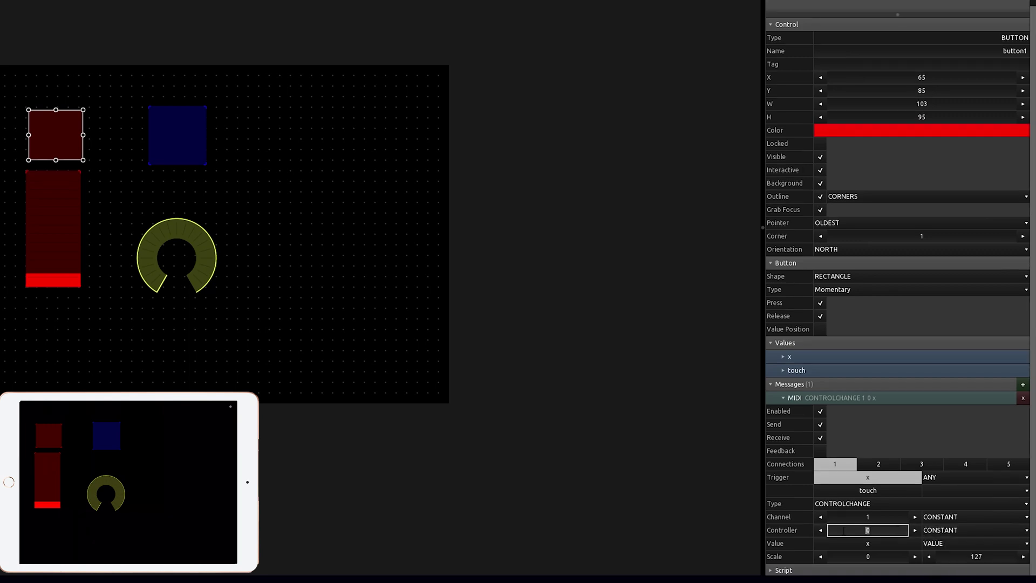
text(1)
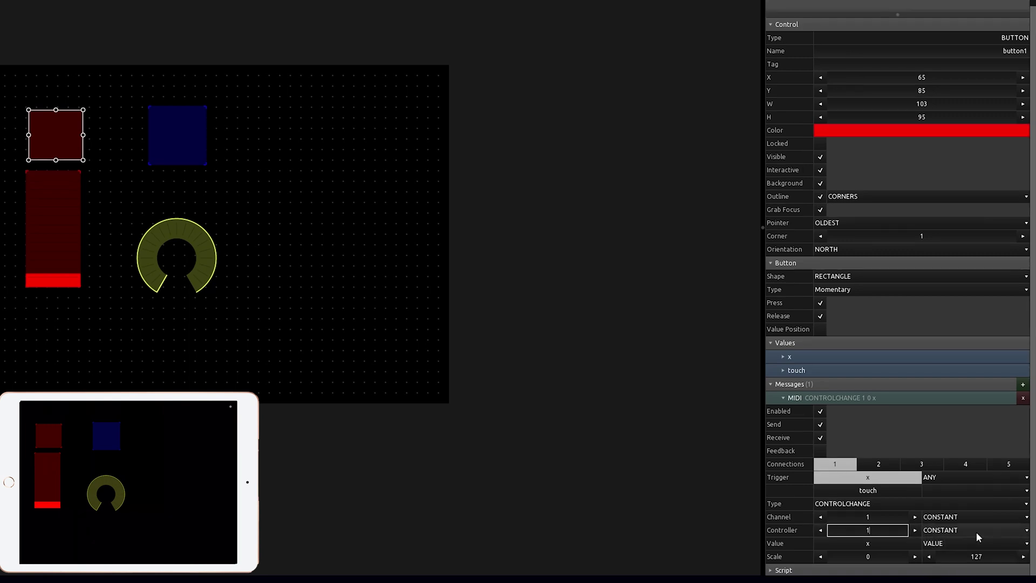
Set the fader's MIDI controller to CONSTANT with the value 2 and delete its OSC message
click(68, 209)
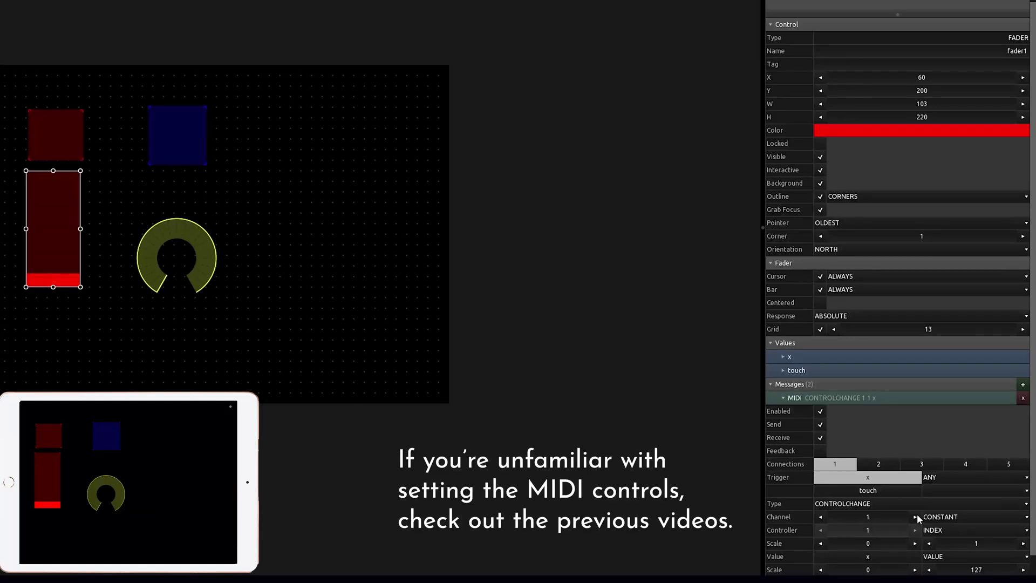
click(950, 530)
click(947, 478)
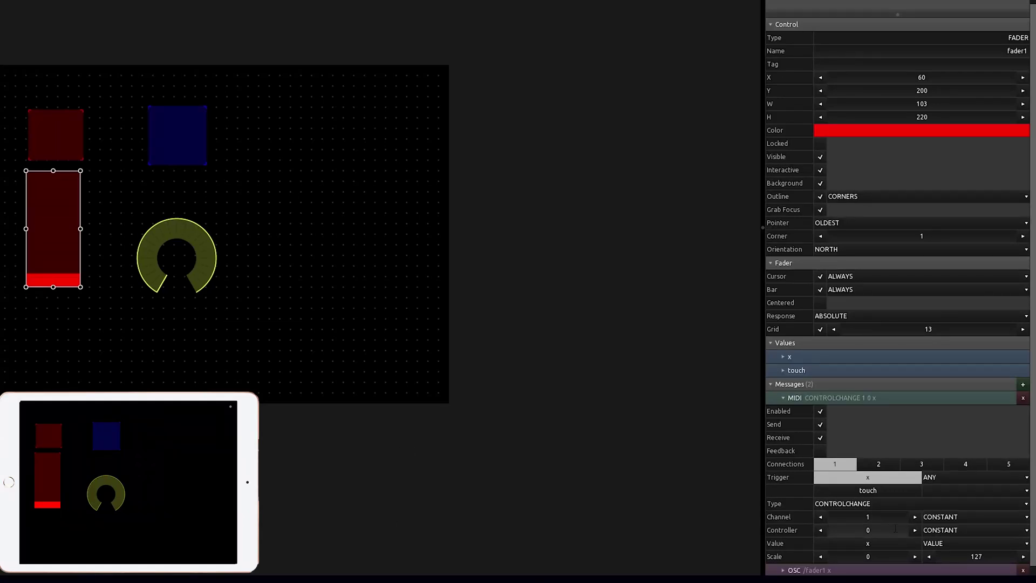
click(916, 530)
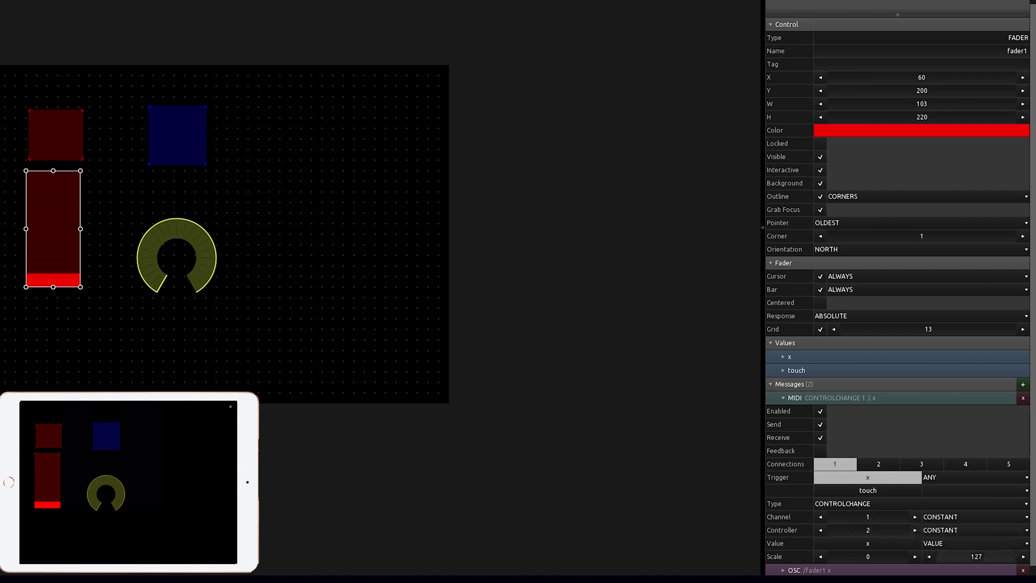
click(1022, 570)
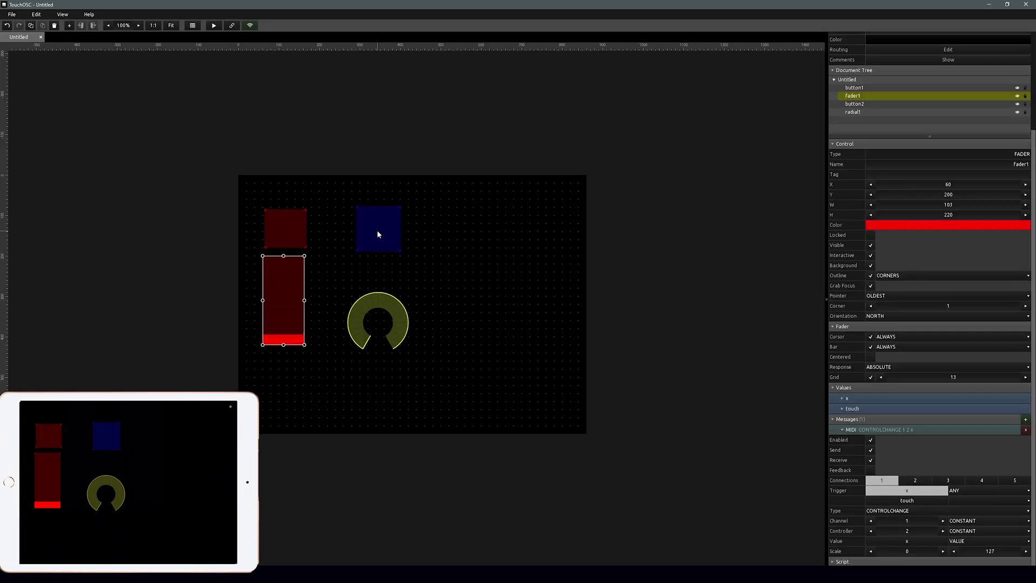
Set the MIDI controllers to CONSTANT 3 for the blue button and CONSTANT 4 for the radial, and delete their OSC messages
click(378, 234)
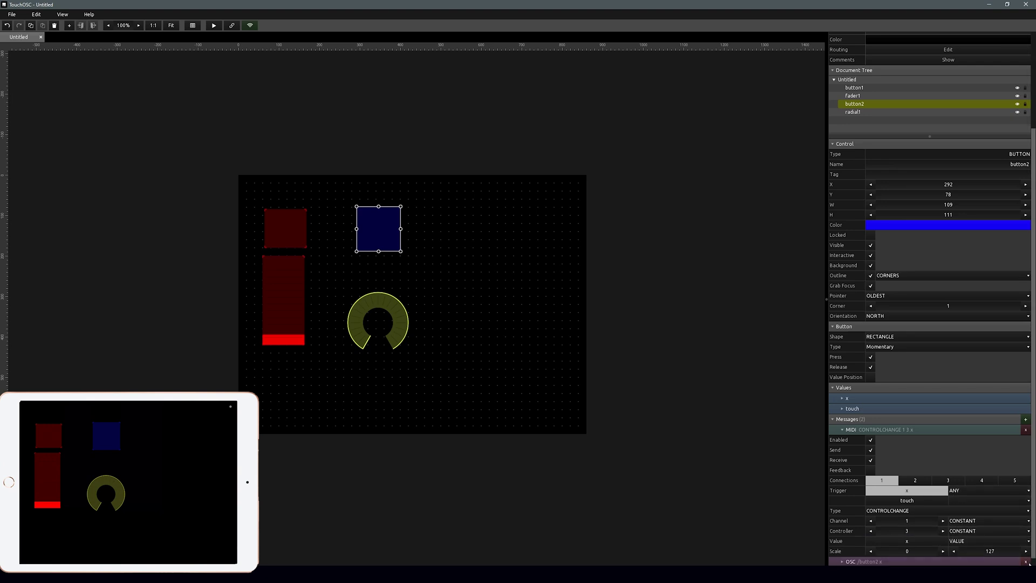
click(376, 330)
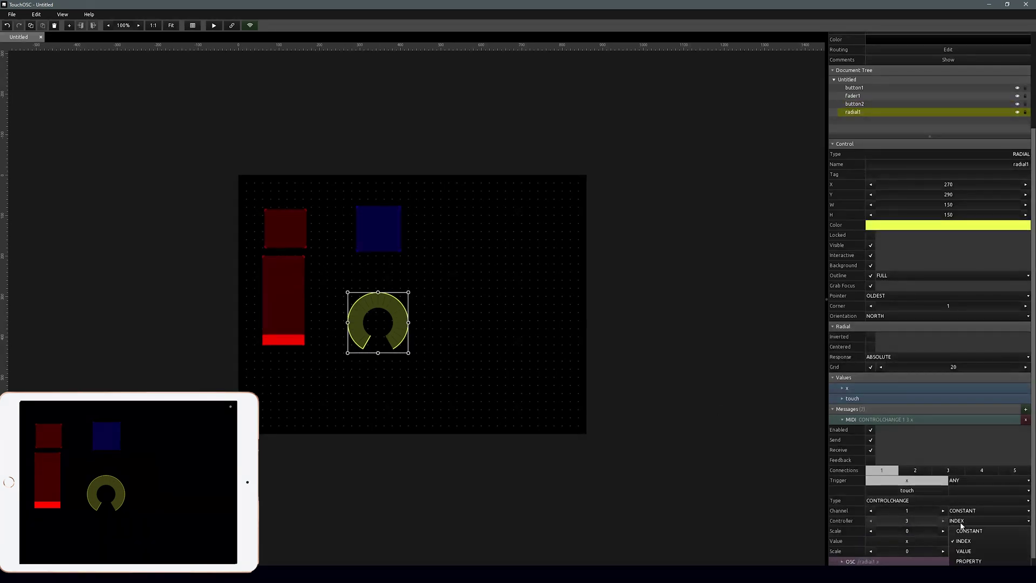
click(958, 521)
click(950, 531)
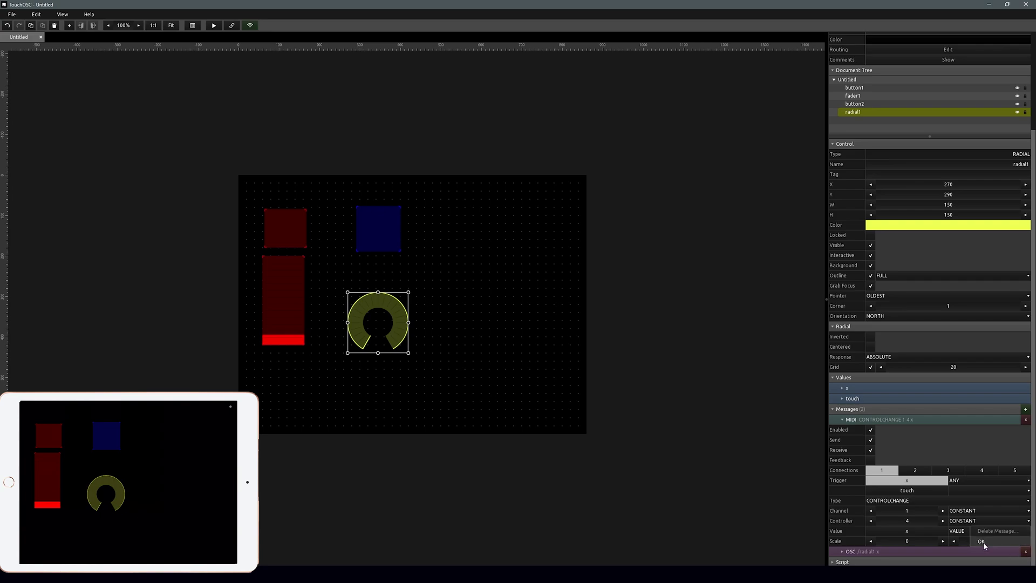
scroll(891, 431, up, 1)
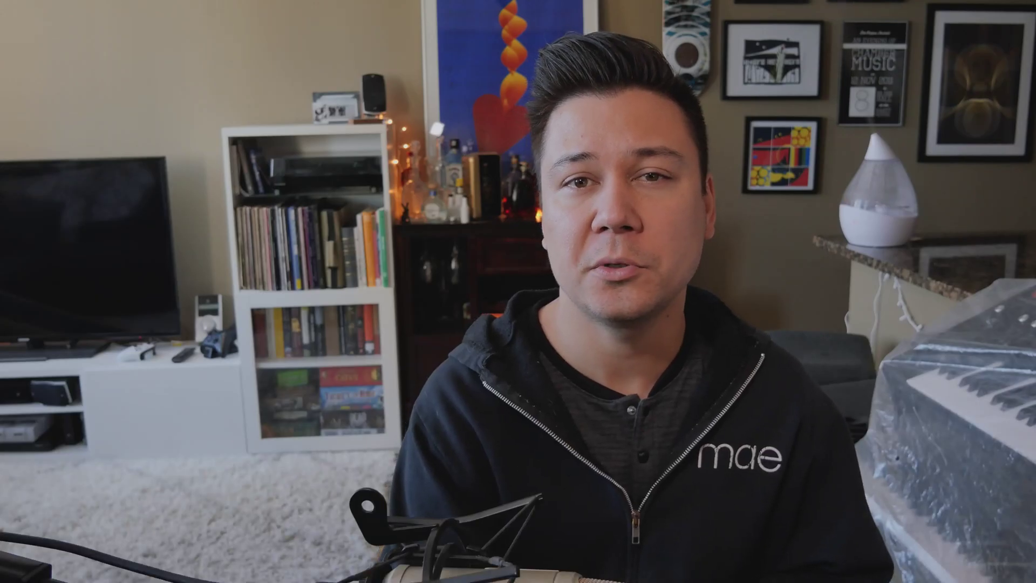
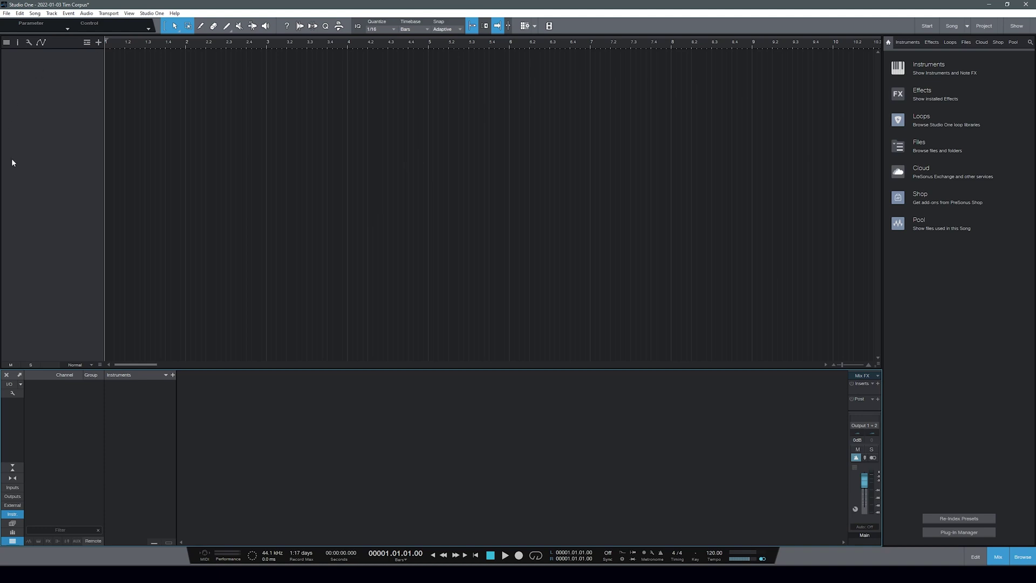
In Studio One, add one mono audio track with Input L as its input and Main as its output
click(998, 558)
right_click(54, 59)
click(61, 65)
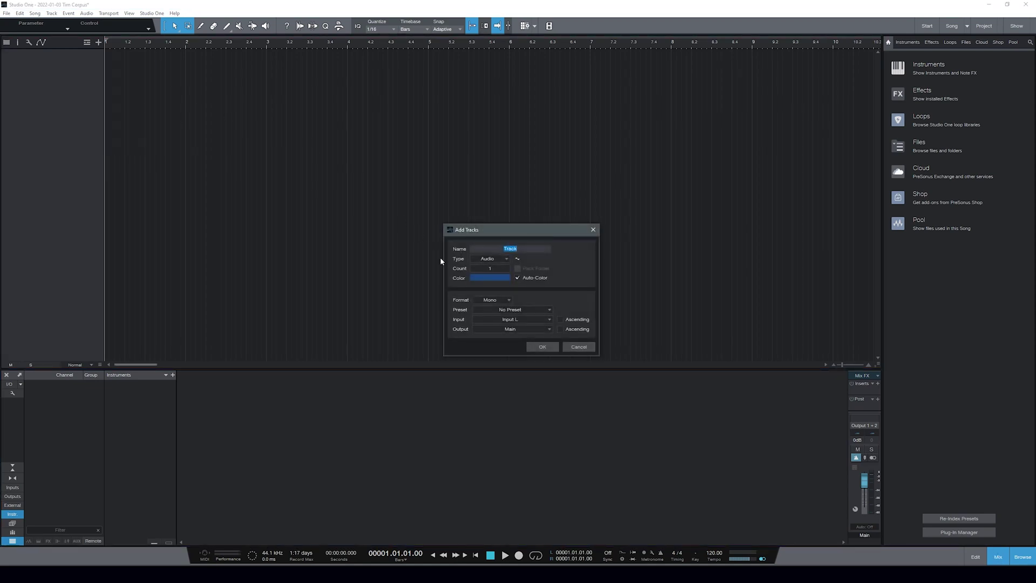
click(539, 345)
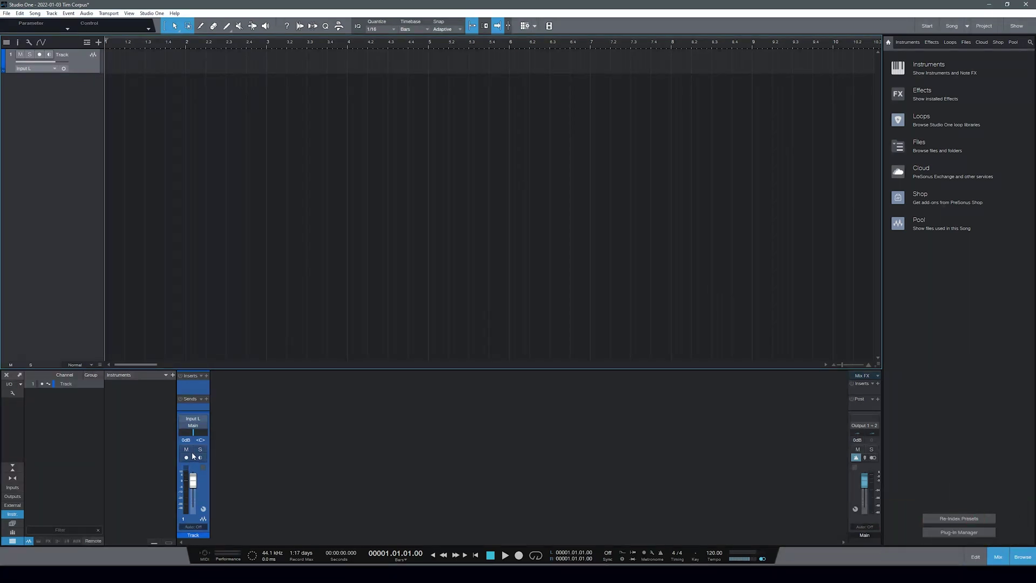
Add a New Control Surface as an external device and name it TouchOsc
click(148, 15)
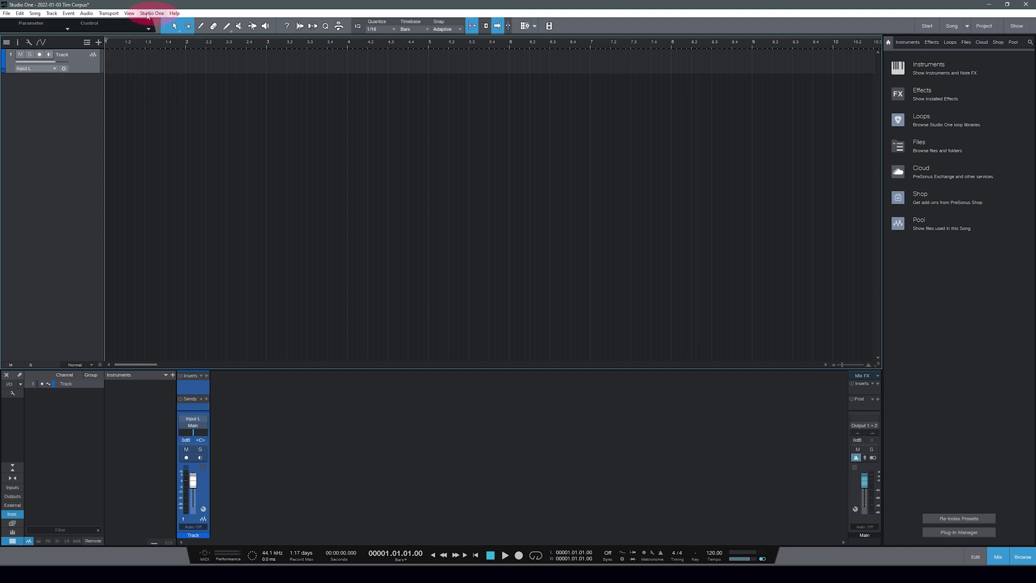
click(170, 120)
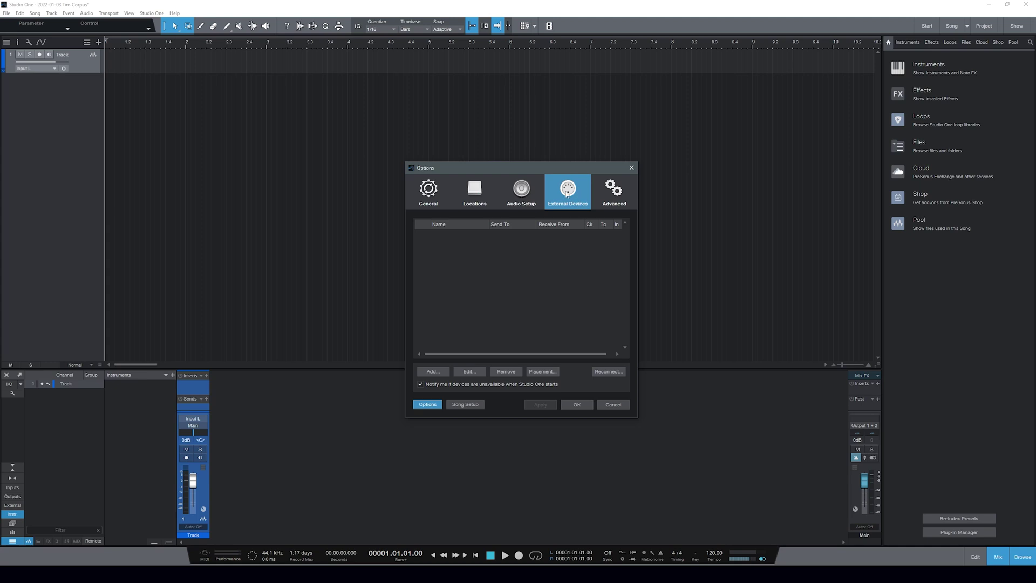
click(433, 371)
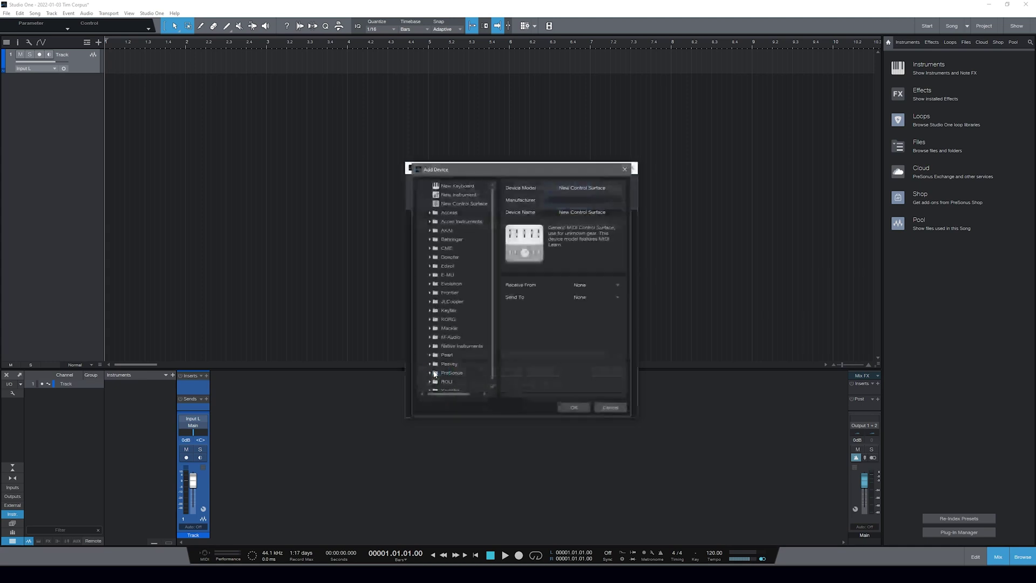
scroll(446, 306, down, 1)
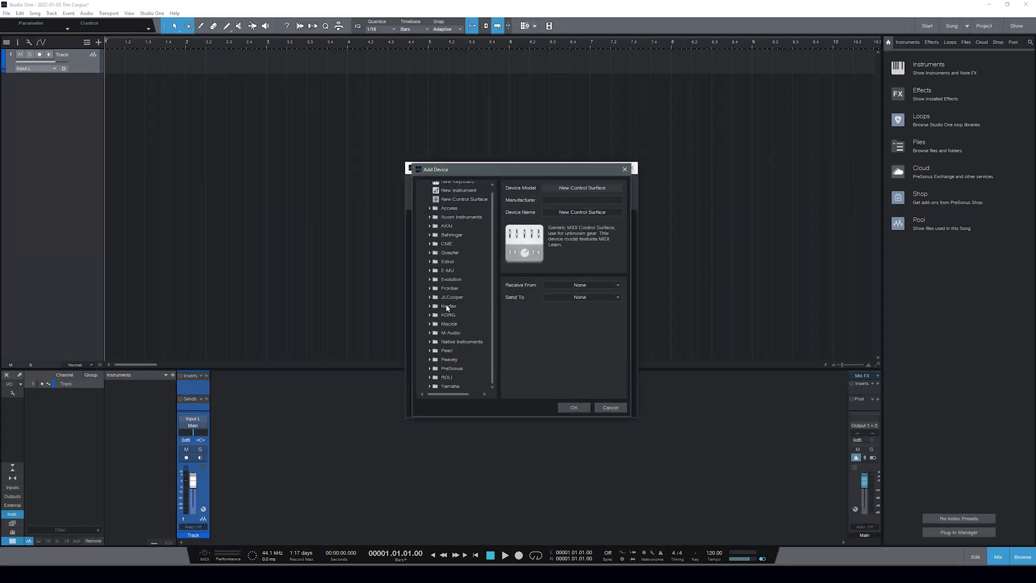
click(475, 198)
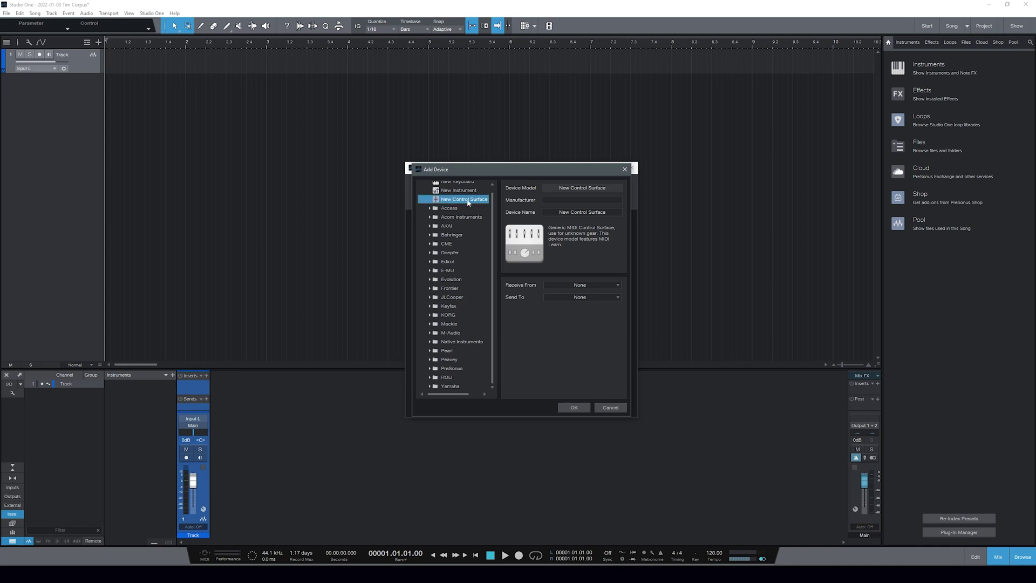
scroll(469, 202, up, 1)
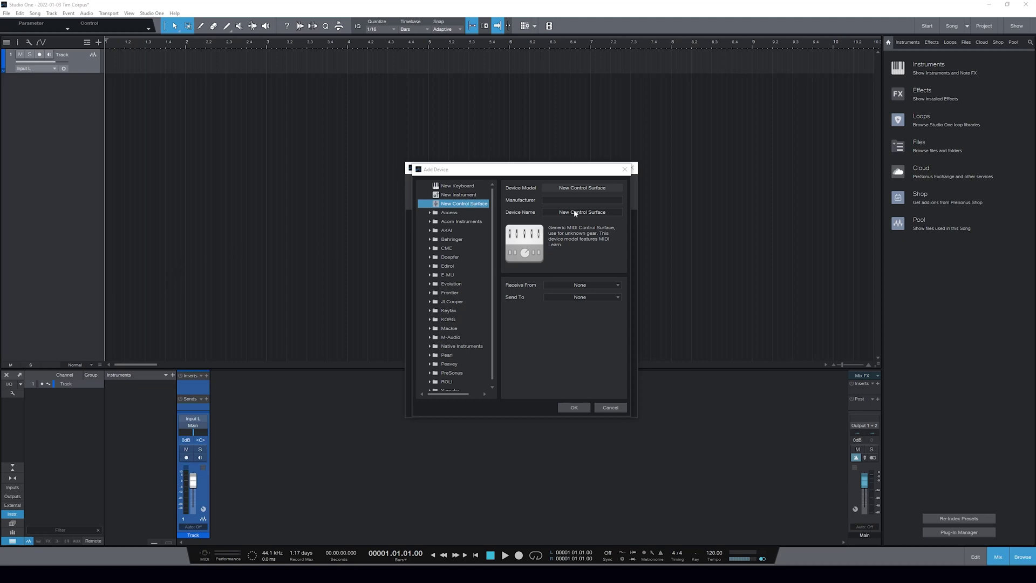
click(616, 213)
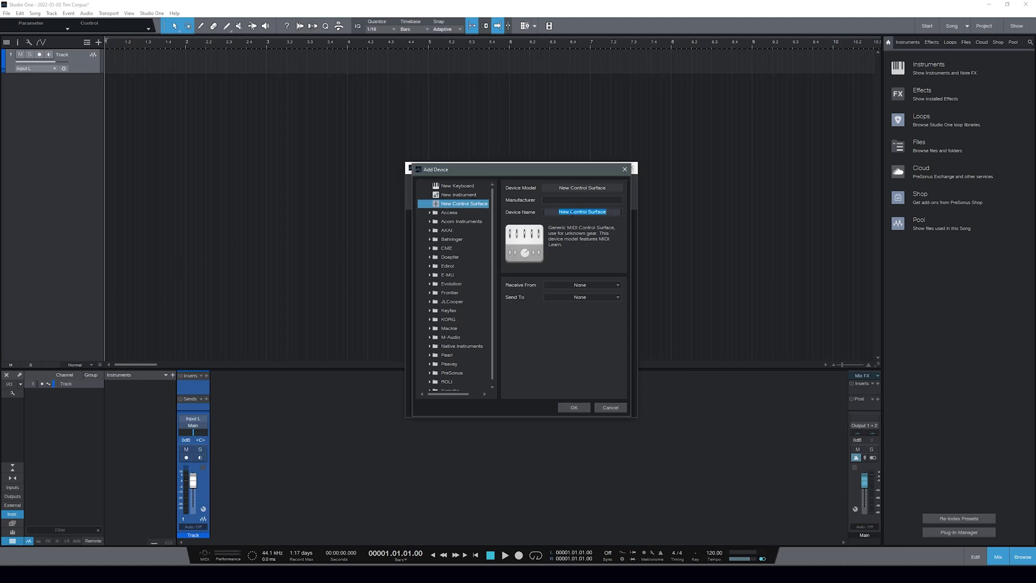
text(TouchOsc)
Set the new device to receive from and send to TouchOSC Bridge, and save the device options
click(603, 285)
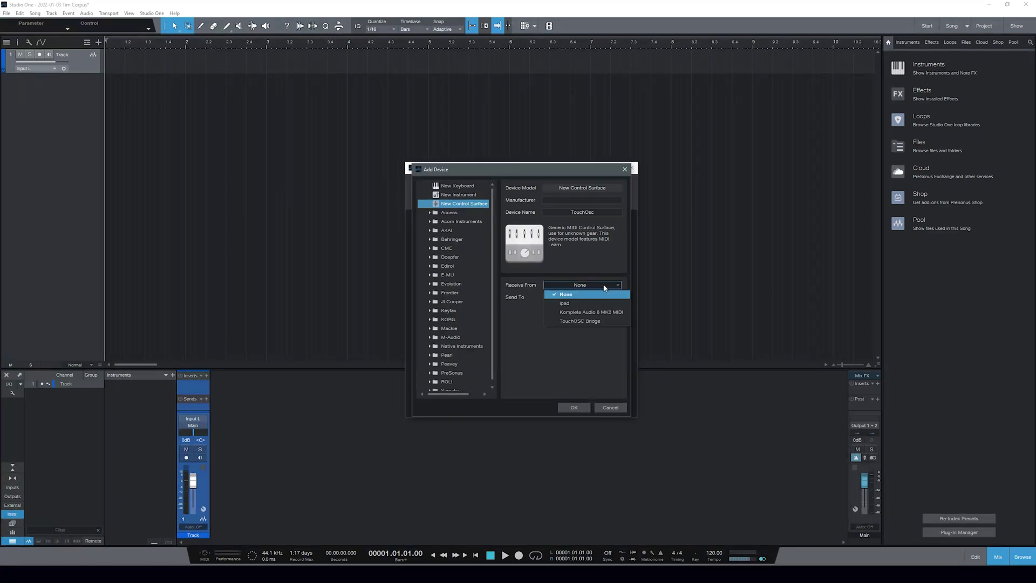
click(604, 321)
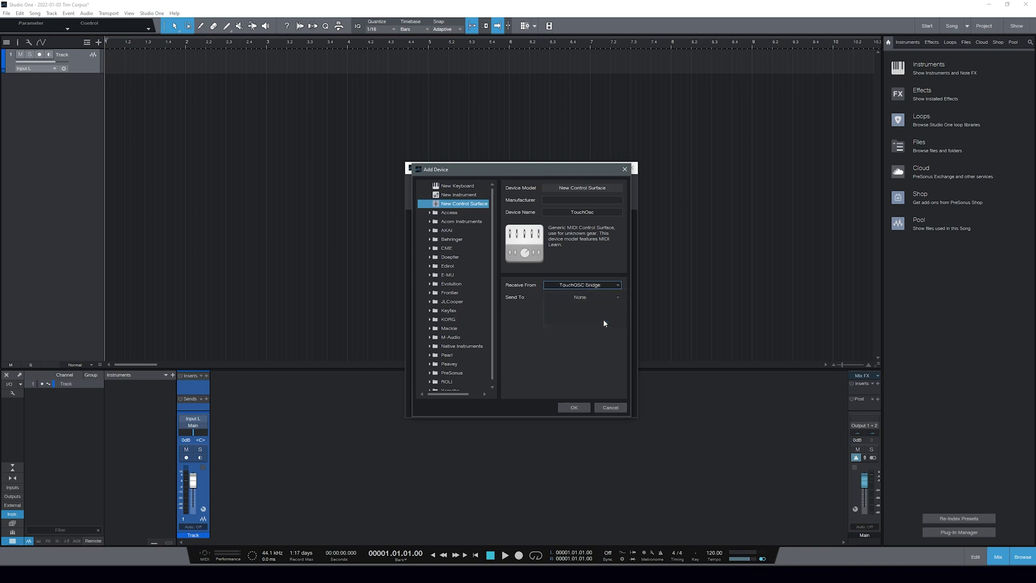
click(607, 298)
click(606, 332)
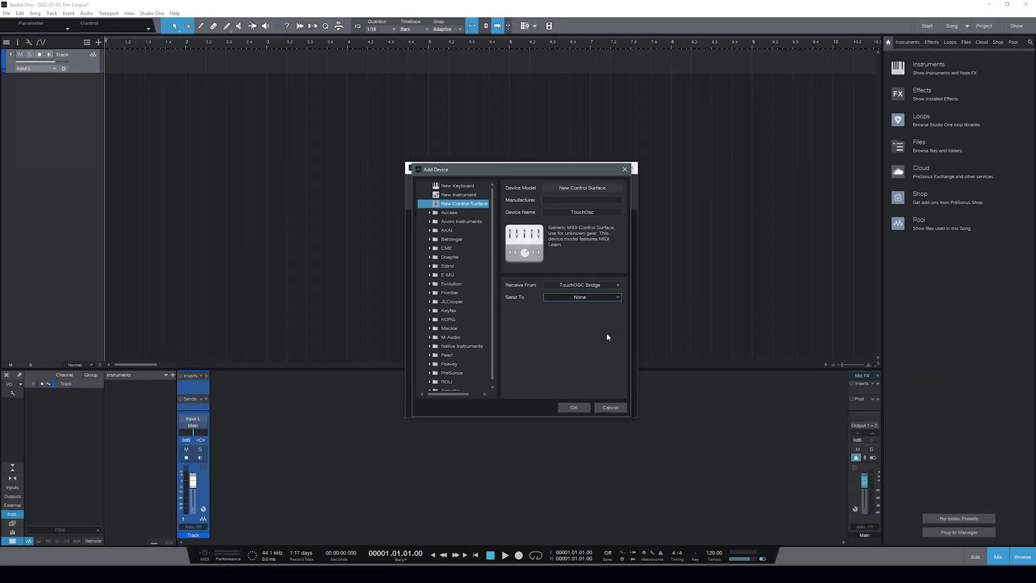
click(574, 407)
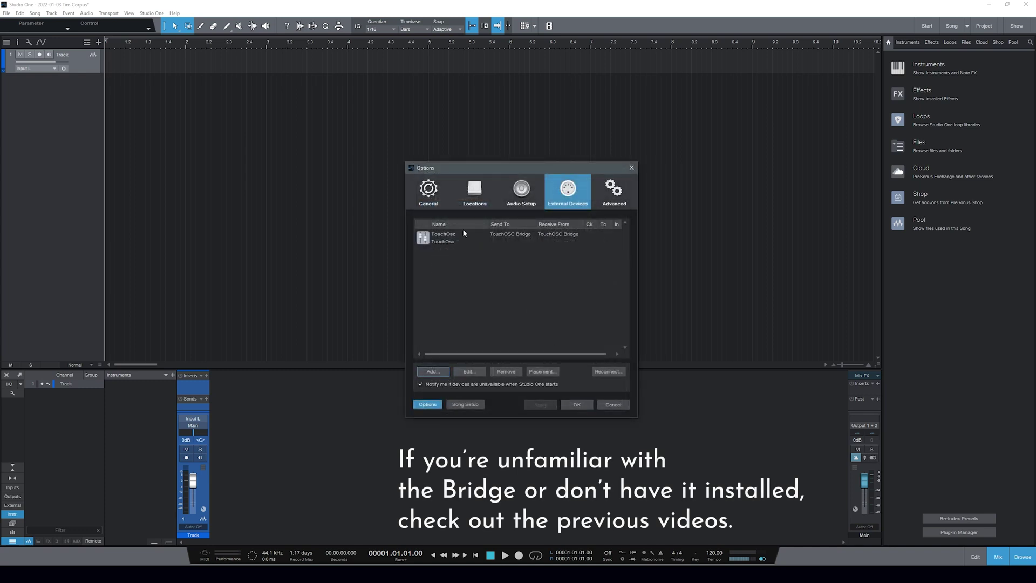
click(577, 405)
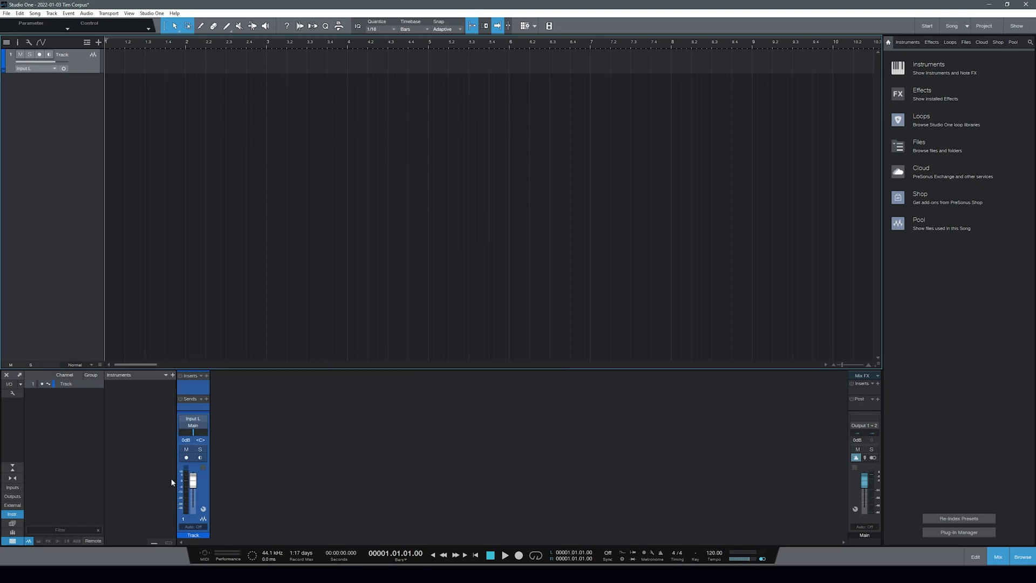
Show the mixer's external devices, open the TouchOsc device for editing and enable MIDI Learn
click(18, 508)
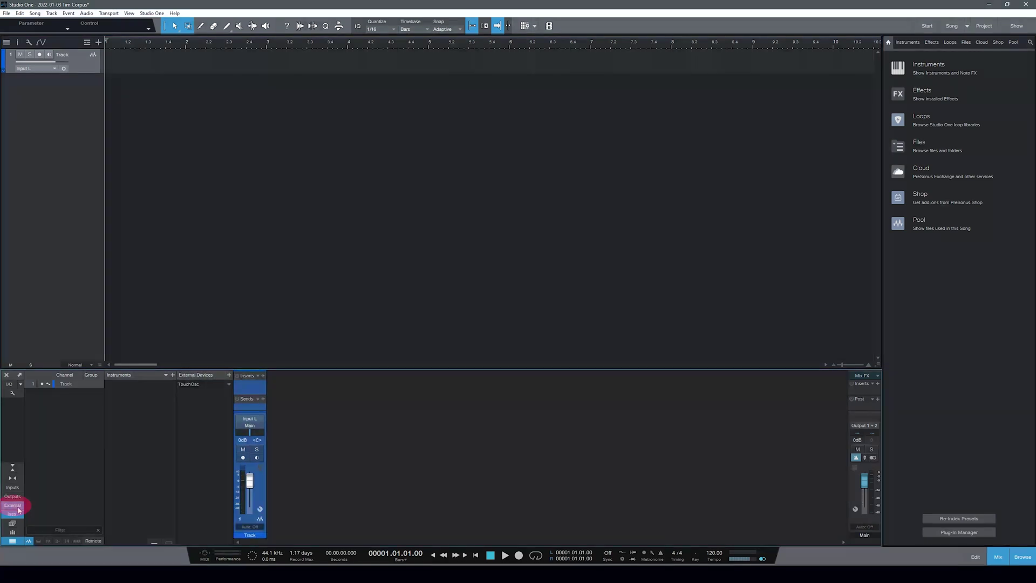
right_click(197, 385)
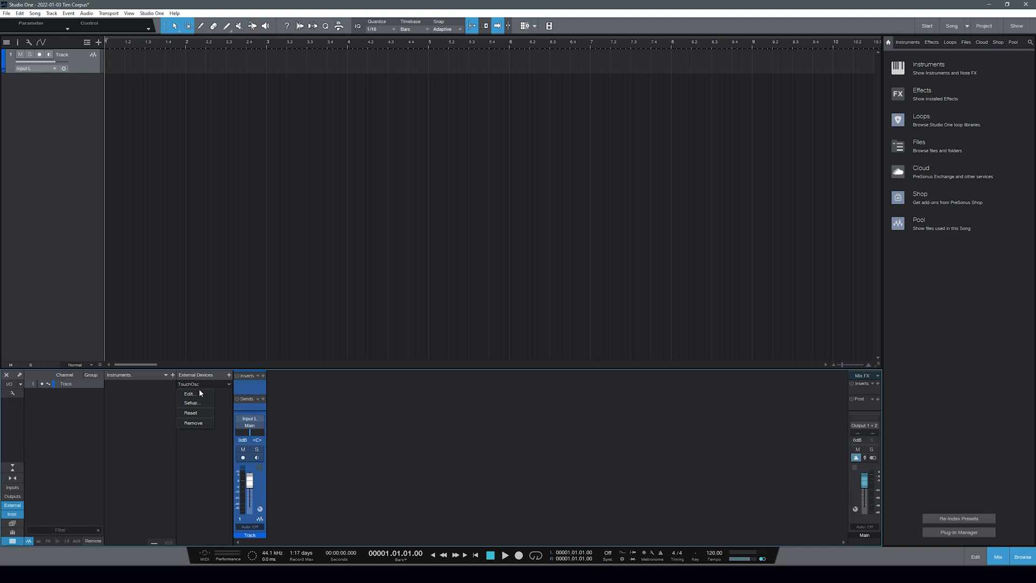
click(201, 396)
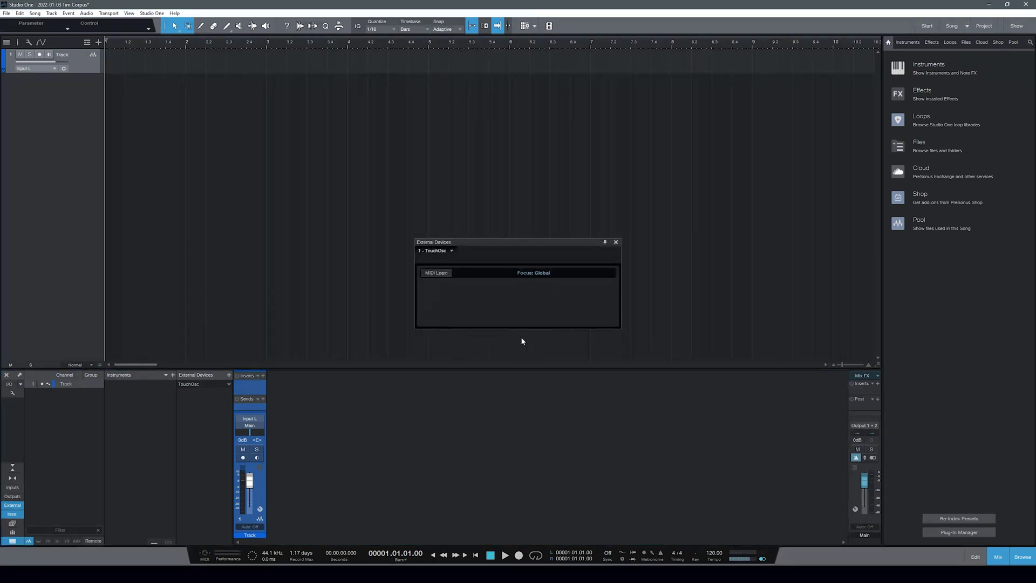
click(436, 274)
click(436, 274)
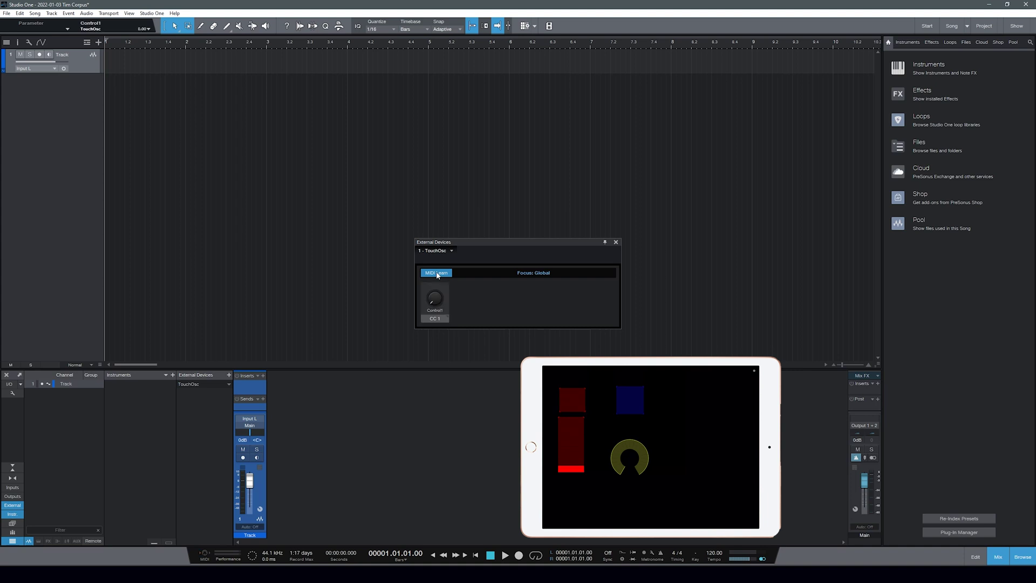
Set the learned control types to Button (press/release) for CC 1, Fader for CC 2 and Button (on/off) for CC 3
right_click(438, 303)
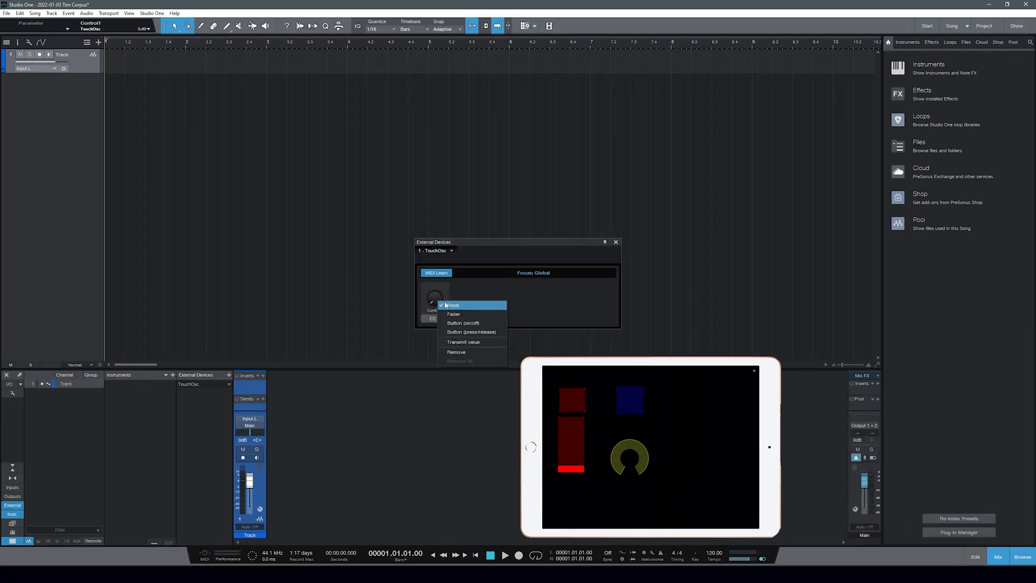
click(465, 332)
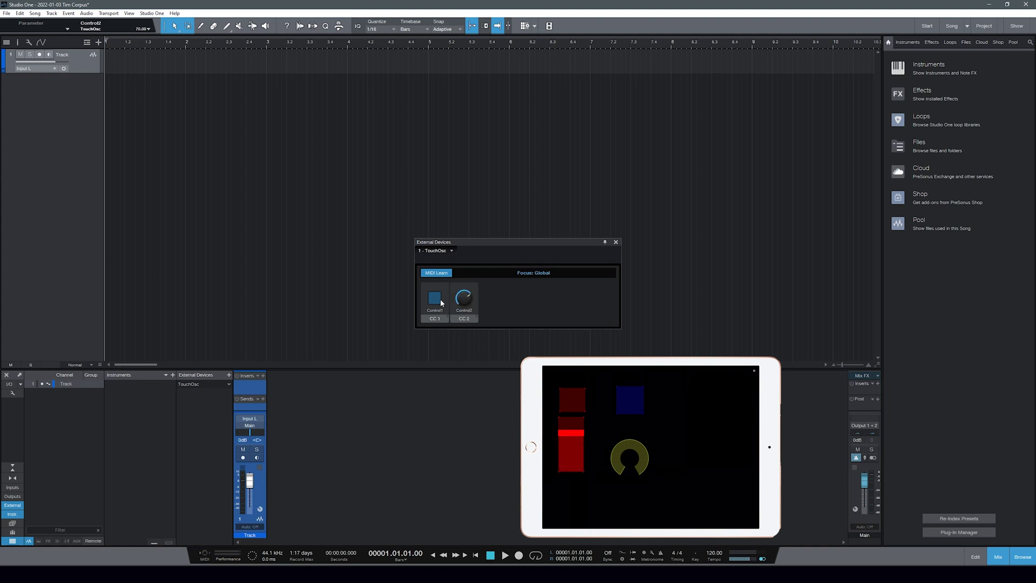
right_click(469, 299)
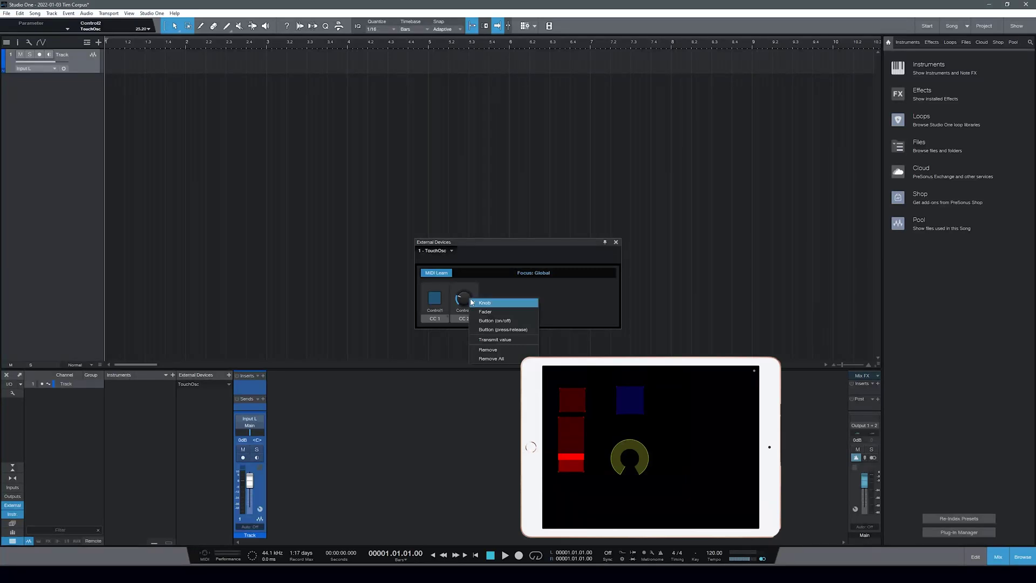
click(480, 312)
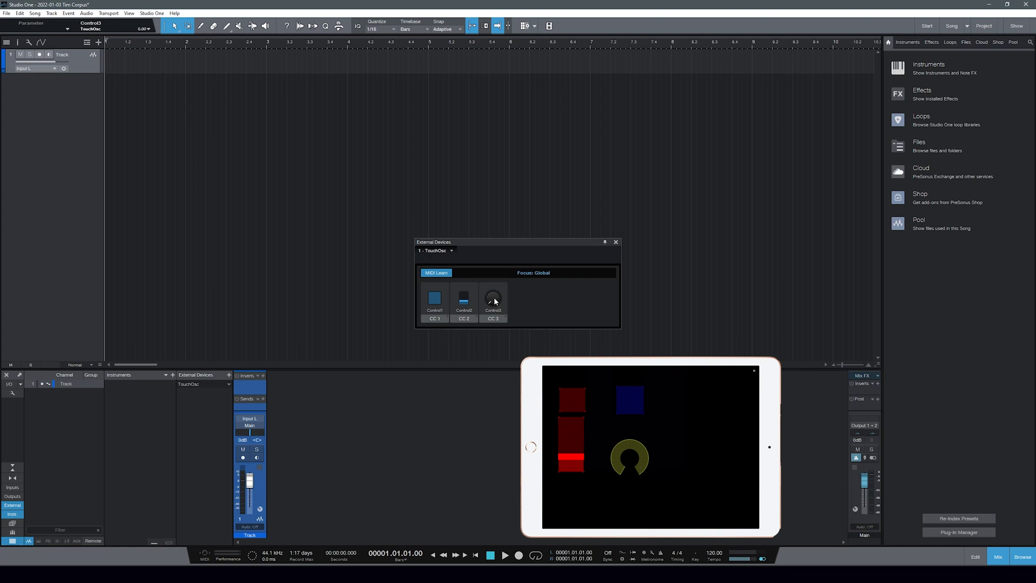
right_click(496, 302)
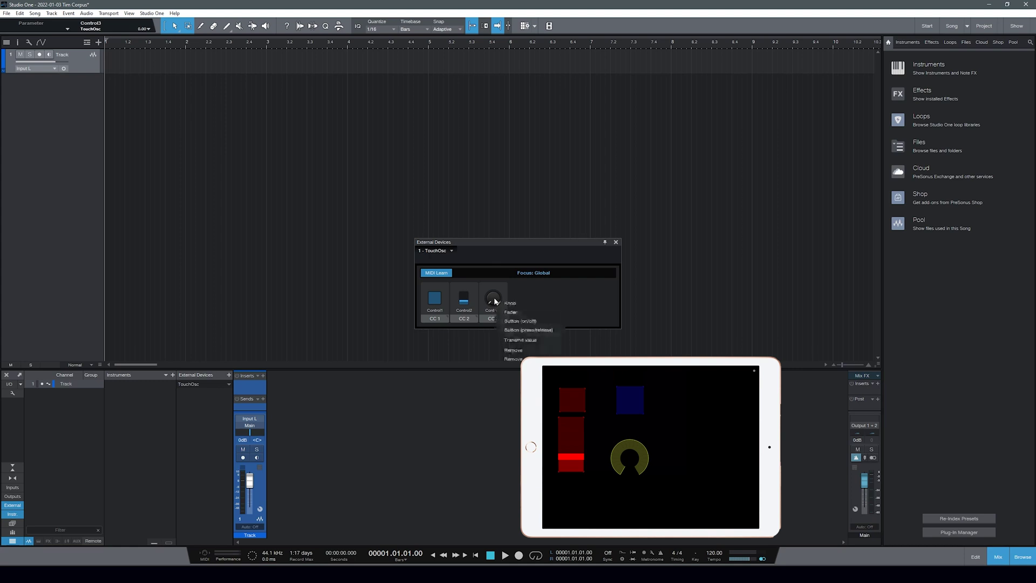
click(515, 321)
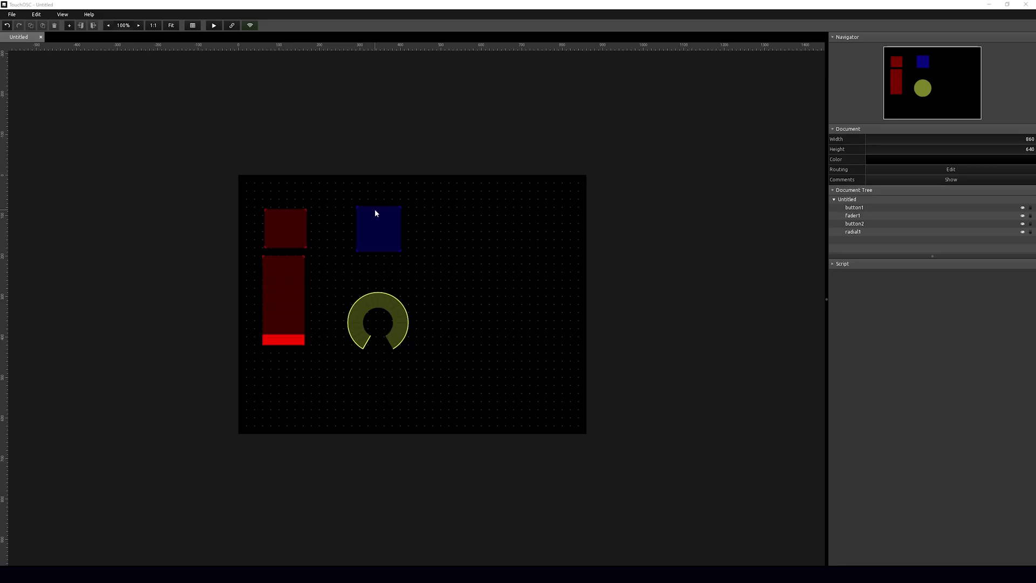
In TouchOSC, set the type of the blue button, button2, to Toggle Press
click(376, 213)
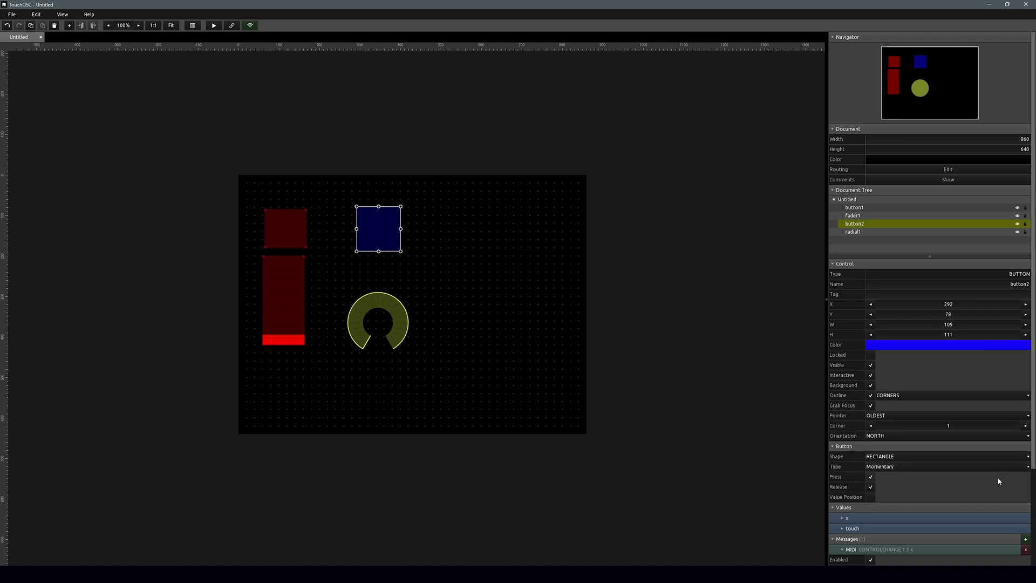
scroll(995, 477, down, 3)
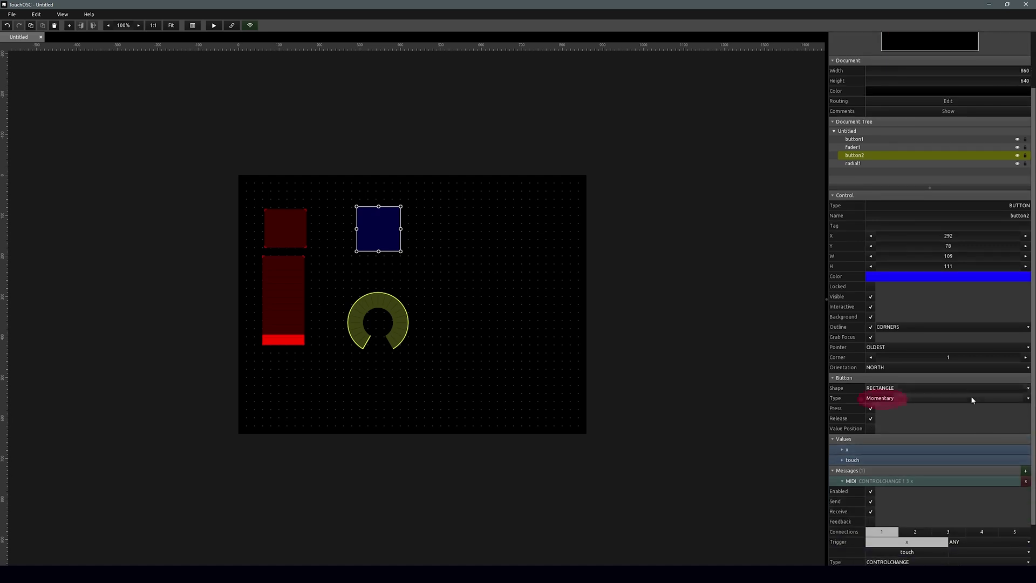
click(972, 399)
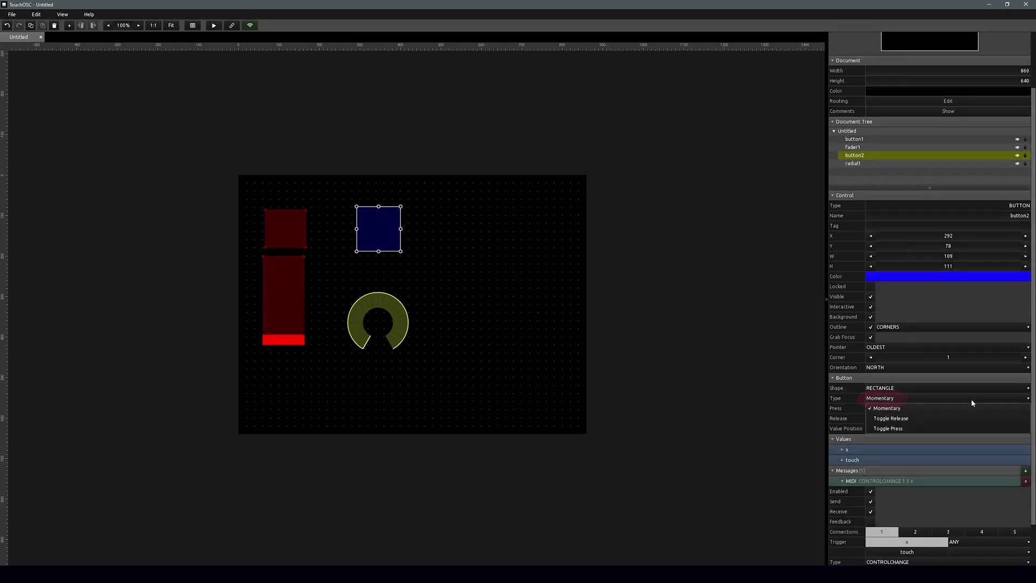
click(974, 429)
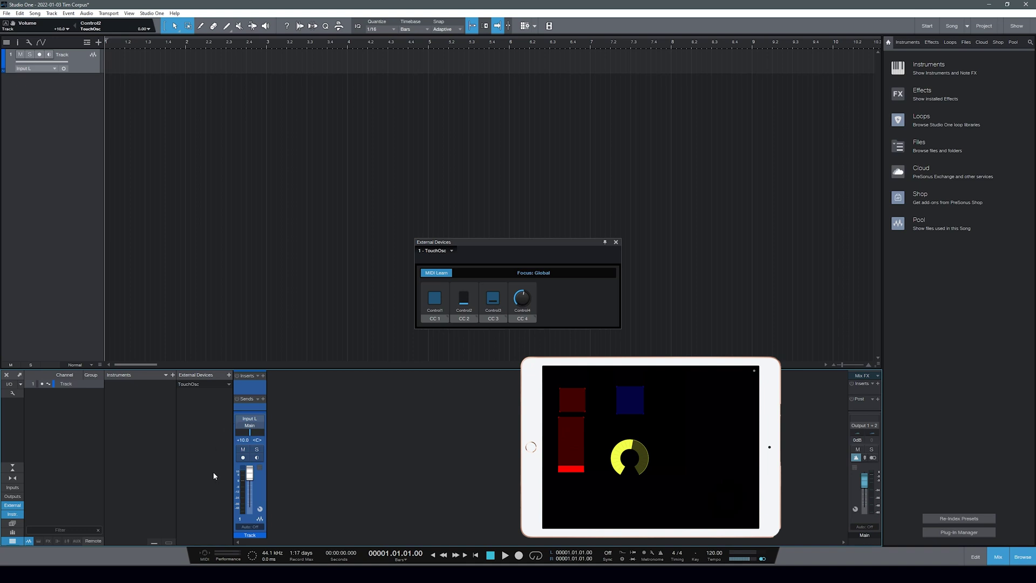
In Studio One, assign the audio track's Volume to Control2 on TouchOsc and try moving the channel fader
right_click(250, 474)
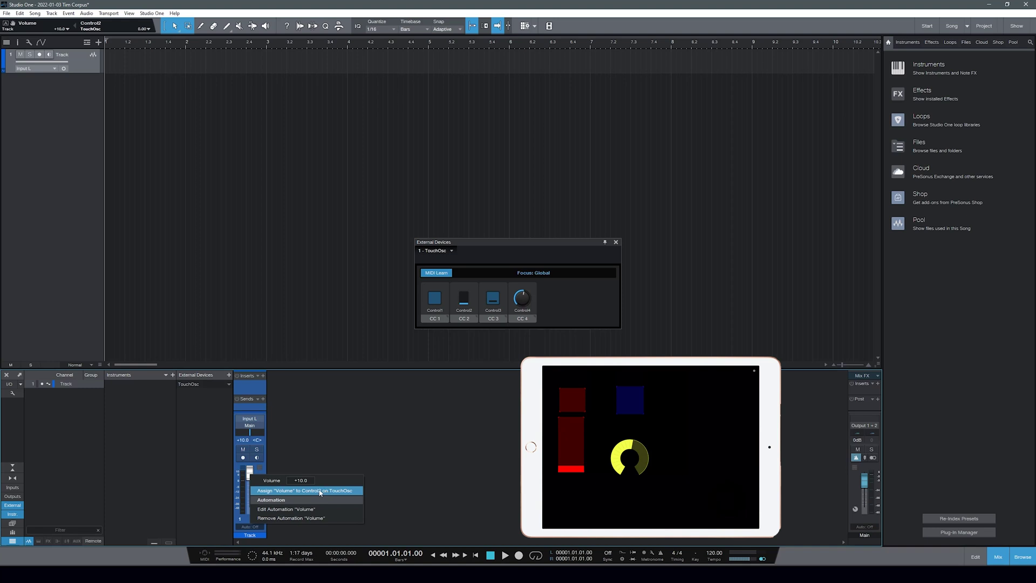
click(364, 439)
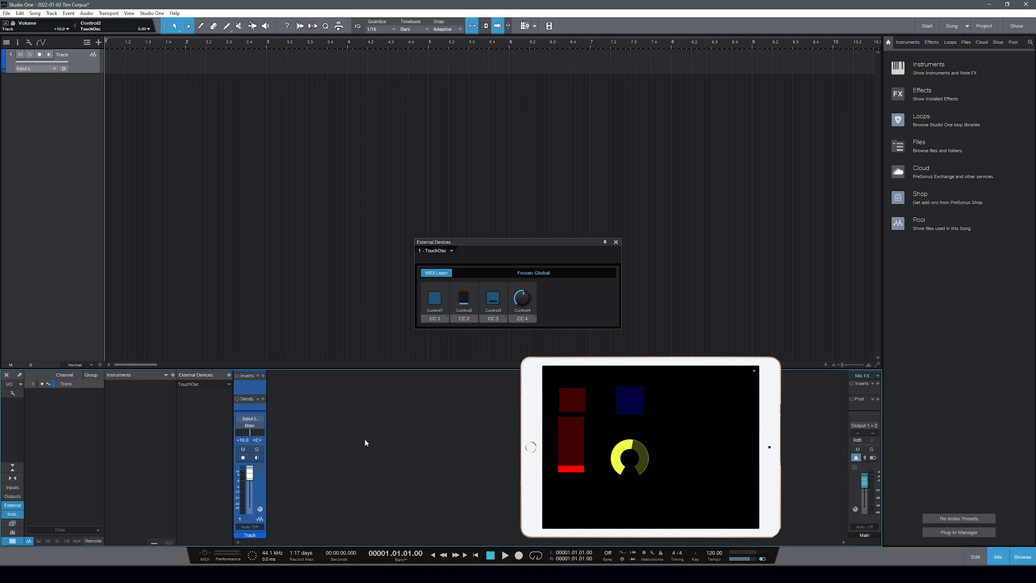
drag(252, 473, 253, 487)
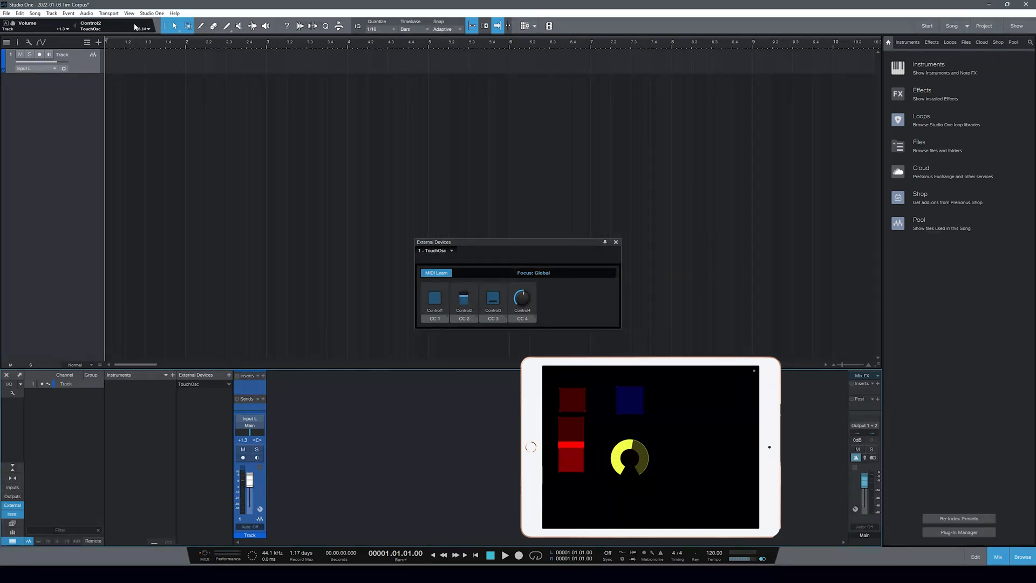
right_click(250, 481)
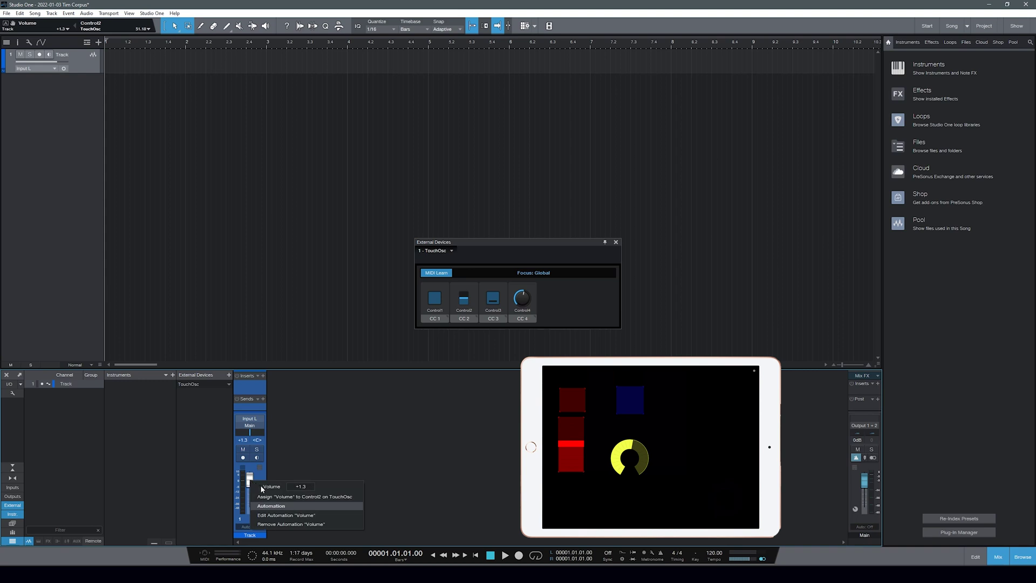
click(277, 495)
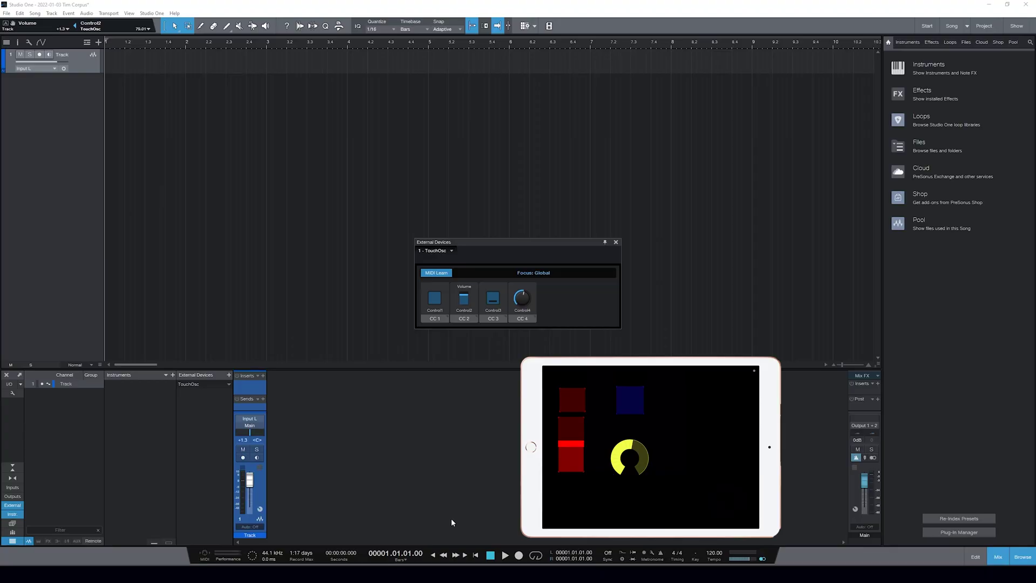
mouse_move(255, 489)
mouse_down()
mouse_move(252, 478)
mouse_move(250, 504)
mouse_up()
Assign the audio track's Pan to Control4 and its Solo to Control3 on TouchOsc
right_click(251, 436)
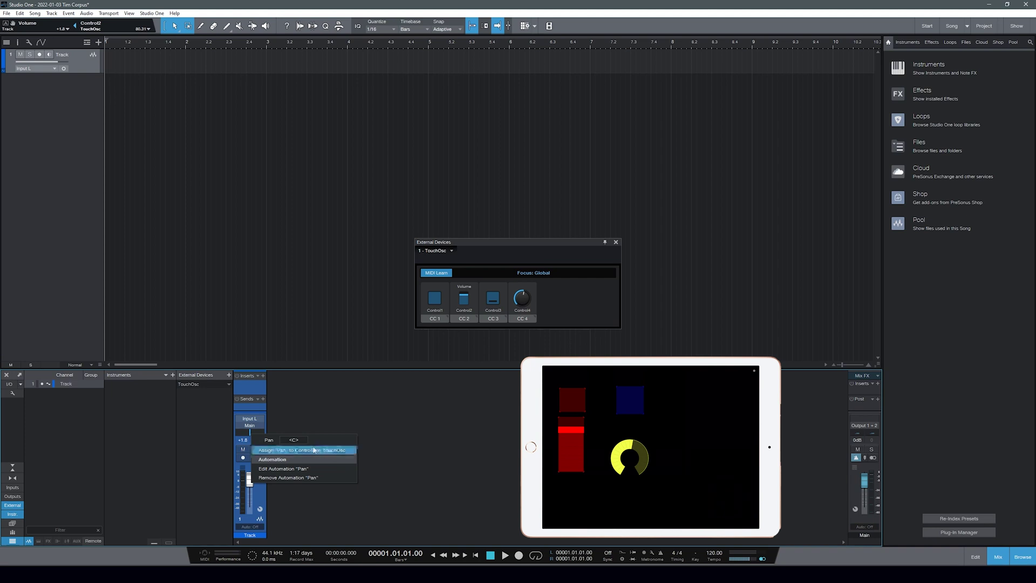
click(325, 406)
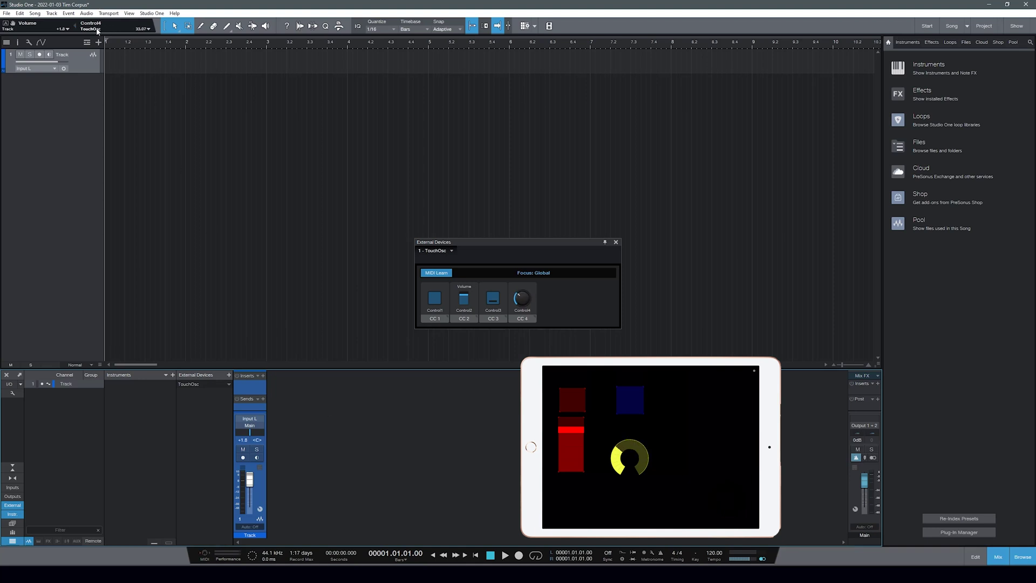
right_click(250, 433)
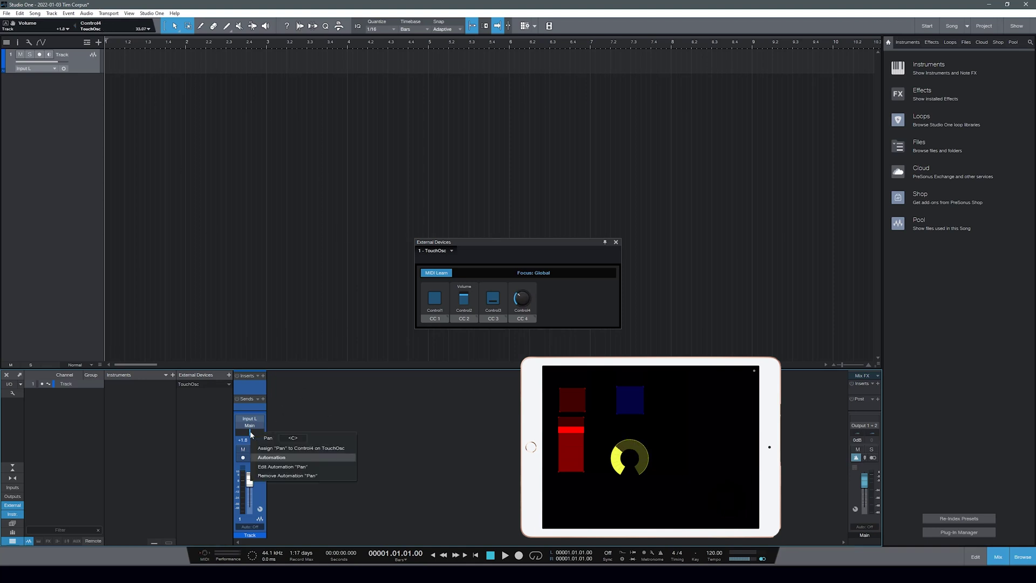
click(280, 449)
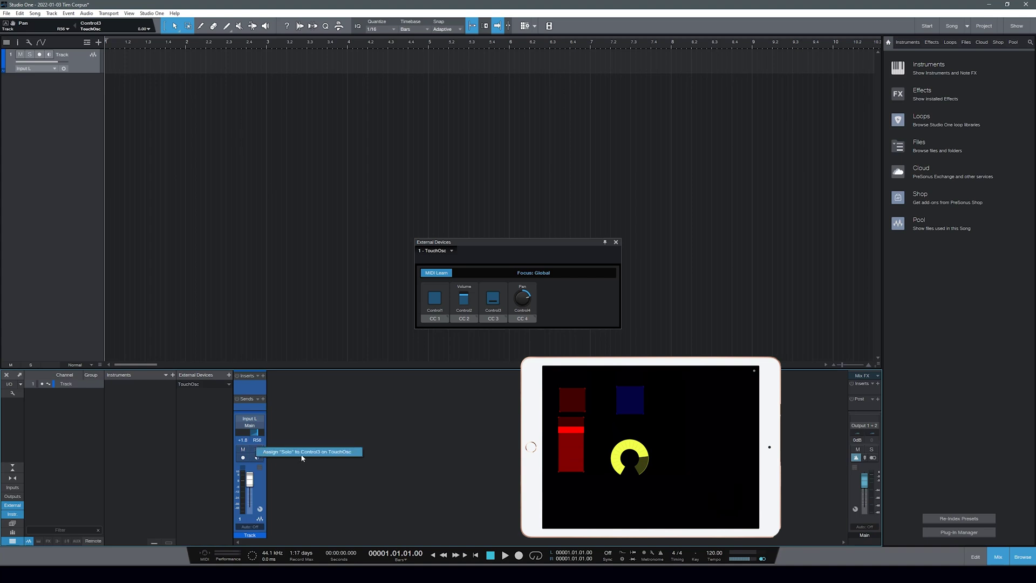
click(302, 454)
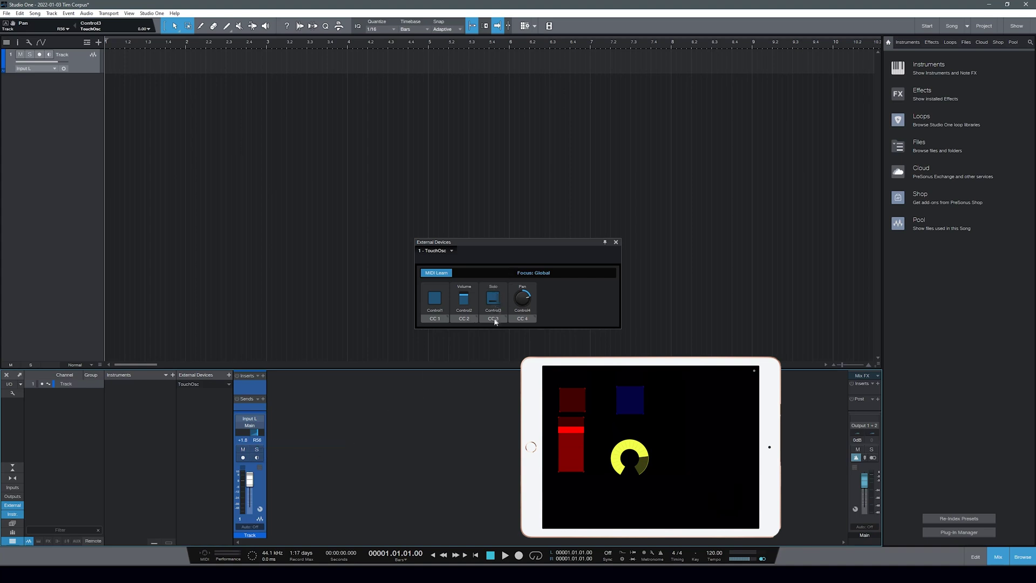